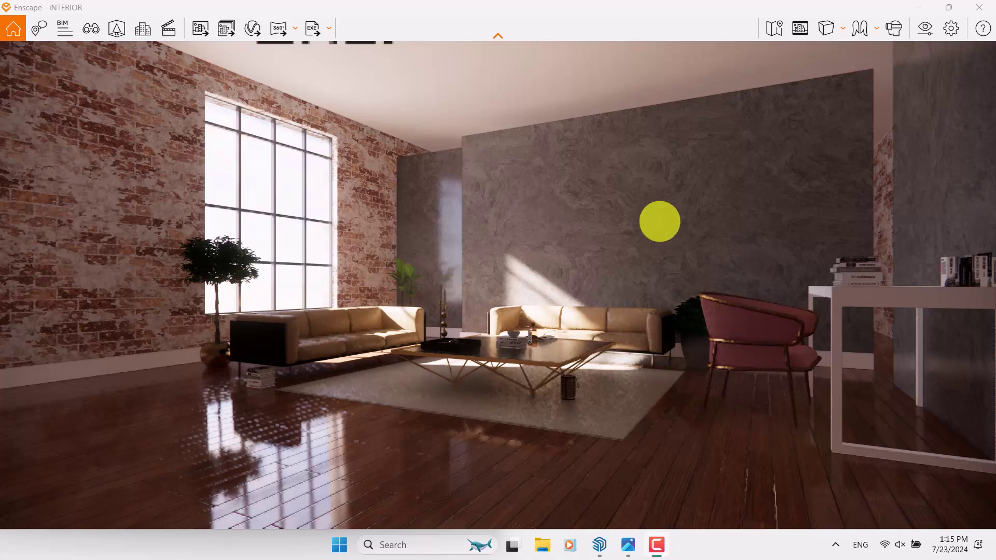
- Jump the camera to the saved iNTERIOR view from View Management
{"action": "scroll", "coordinate": [666, 221], "scroll_direction": "up", "scroll_amount": 5}
{"action": "scroll", "coordinate": [666, 222], "scroll_direction": "down", "scroll_amount": 5}
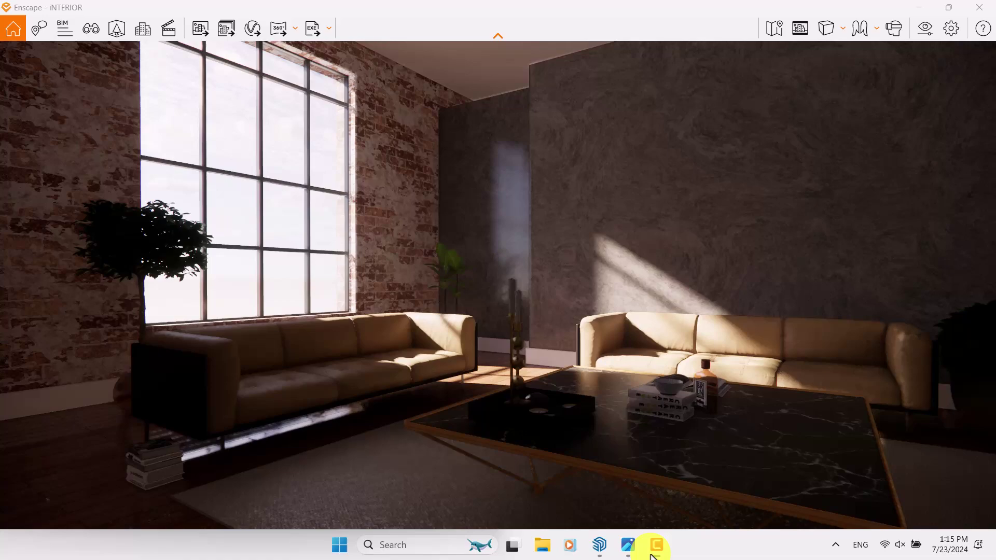
{"action": "scroll", "coordinate": [529, 329], "scroll_direction": "down", "scroll_amount": 3}
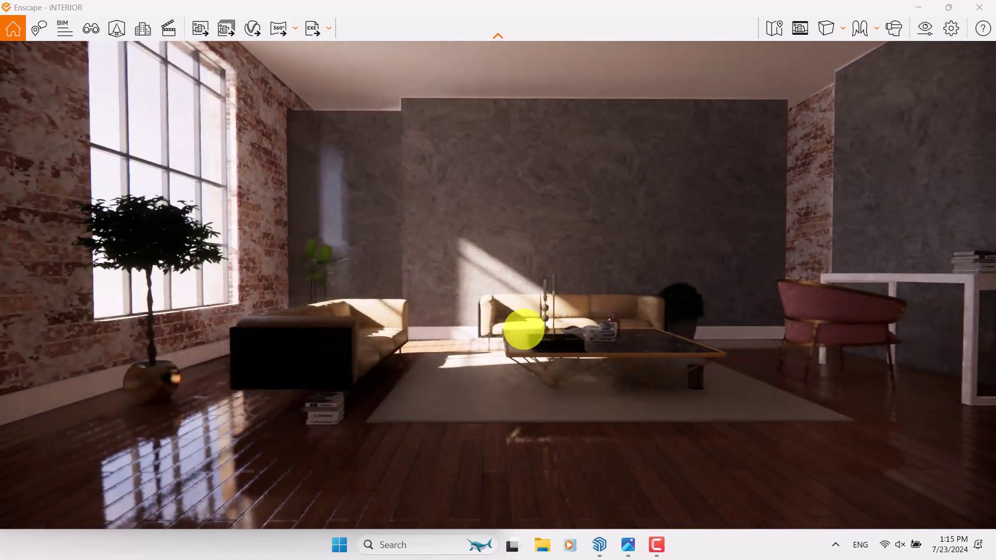
{"action": "scroll", "coordinate": [529, 329], "scroll_direction": "up", "scroll_amount": 3}
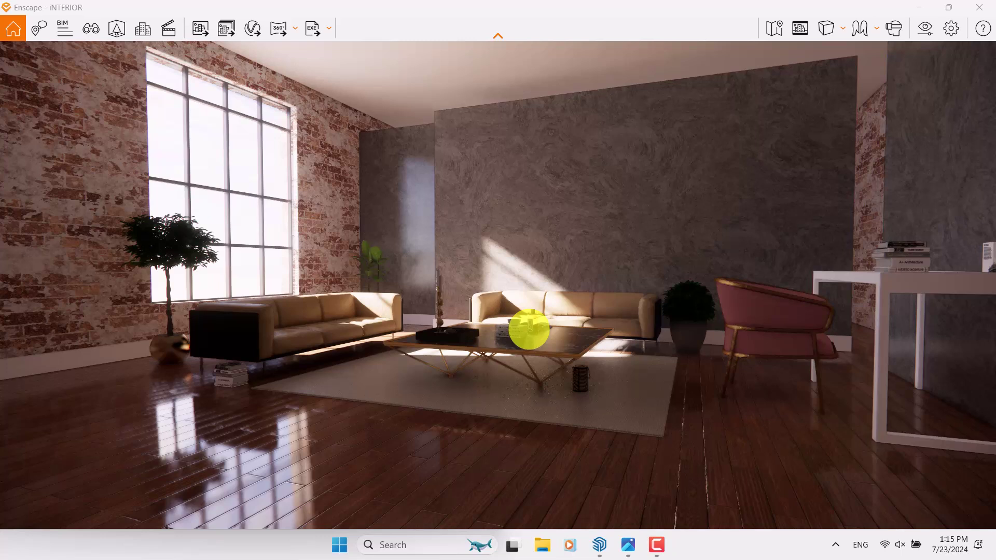
{"action": "left_click", "coordinate": [93, 32]}
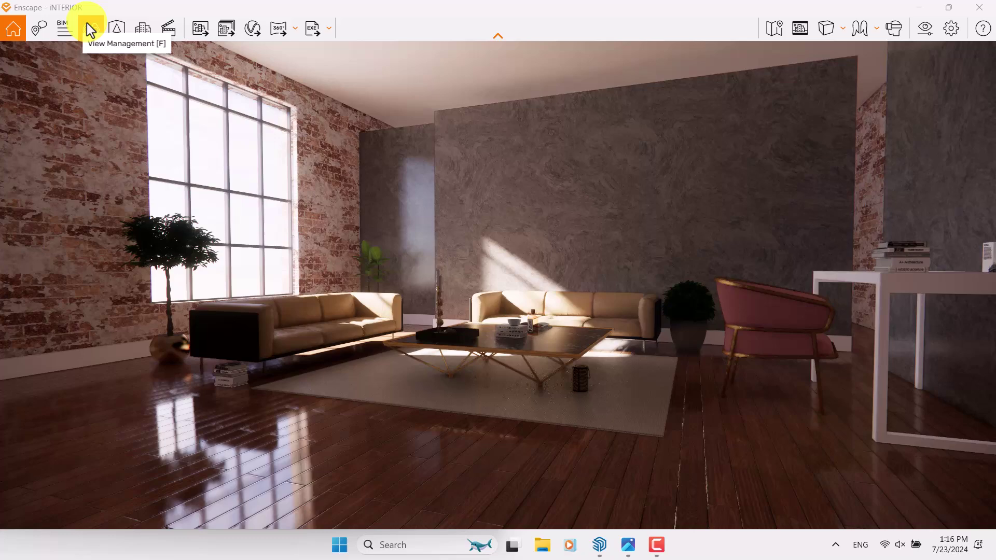
{"action": "left_click", "coordinate": [91, 30]}
{"action": "left_click", "coordinate": [50, 190]}
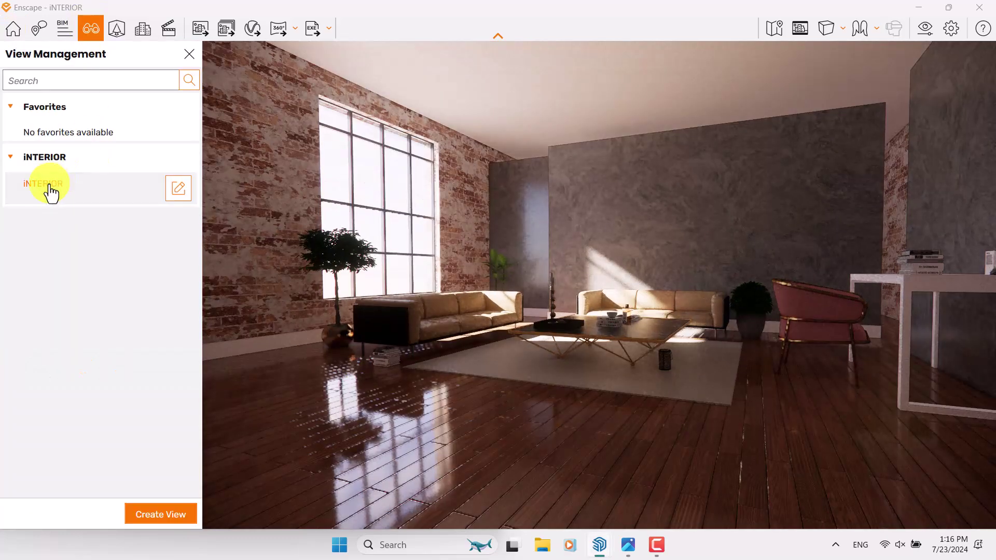
{"action": "left_click", "coordinate": [189, 55]}
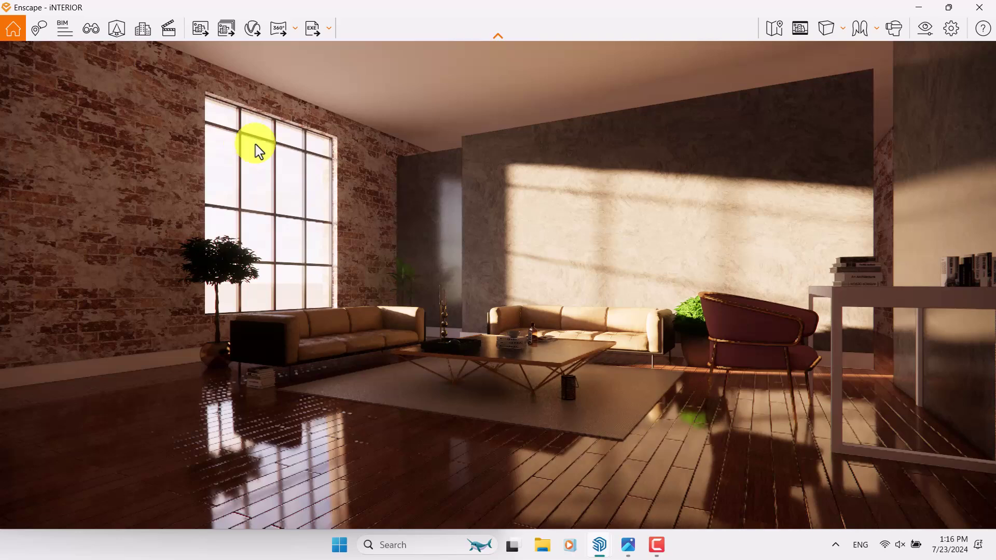
- Enable the Safe Frame, then start and cancel creating a new view
{"action": "left_click", "coordinate": [803, 35]}
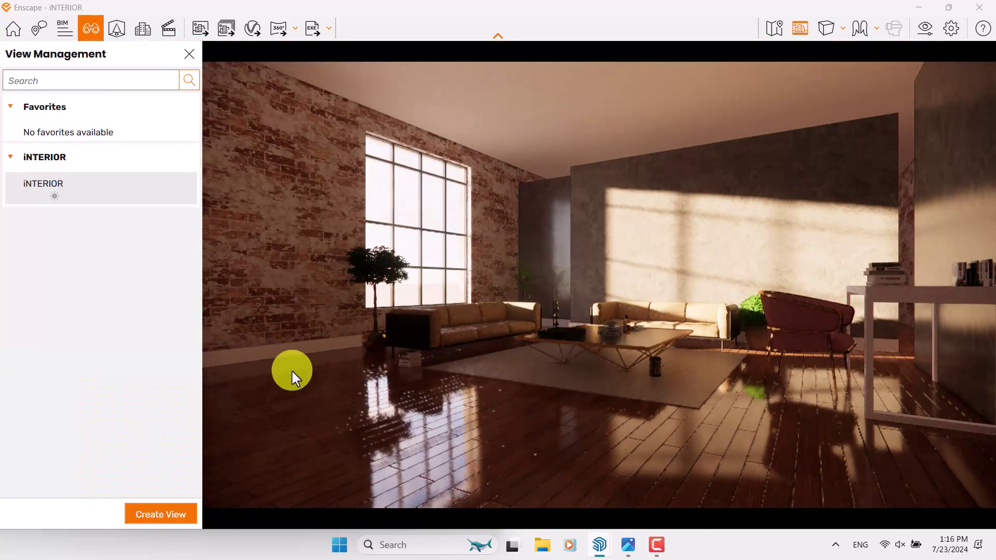
{"action": "left_click", "coordinate": [166, 515]}
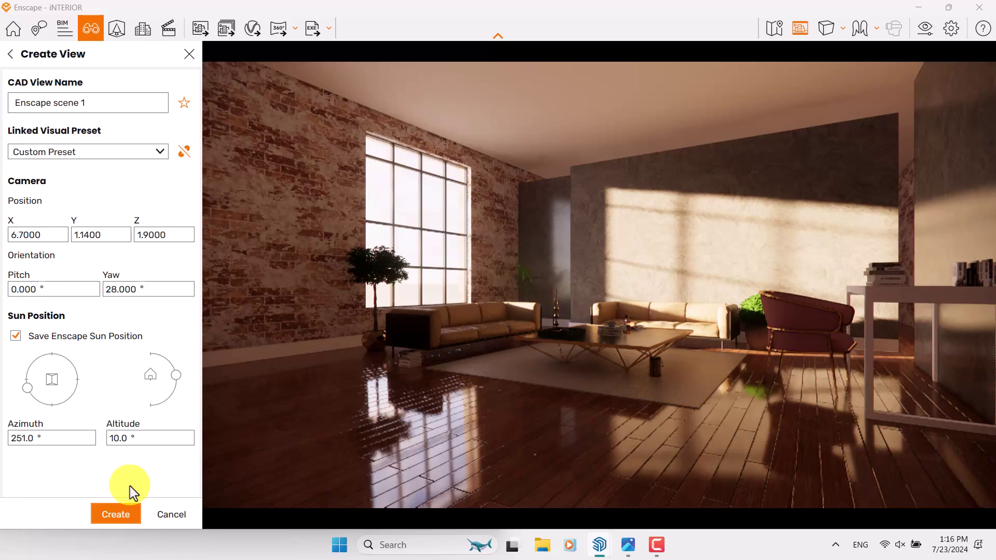
{"action": "left_click", "coordinate": [164, 513]}
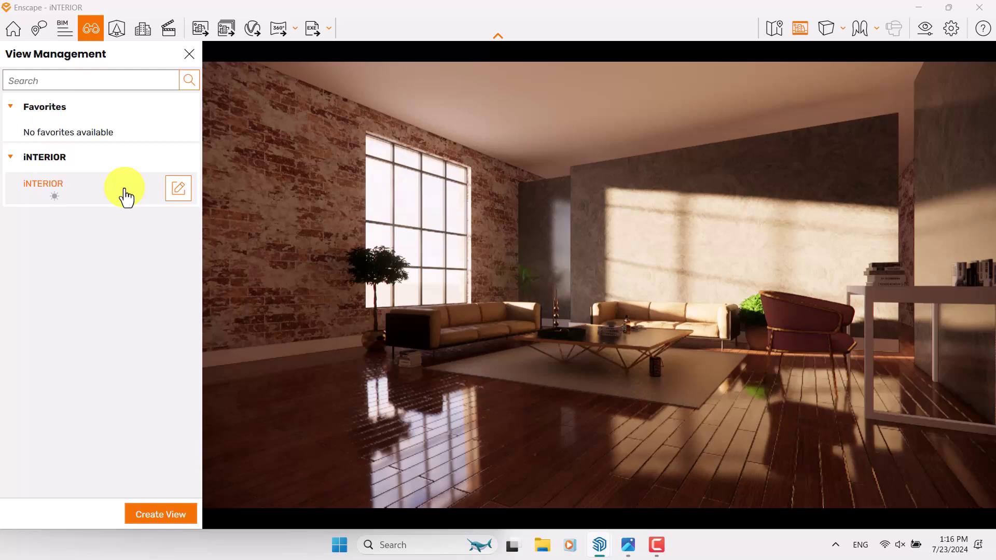
- Edit the iNTERIOR view and switch the visual settings style to White
{"action": "left_click", "coordinate": [175, 190]}
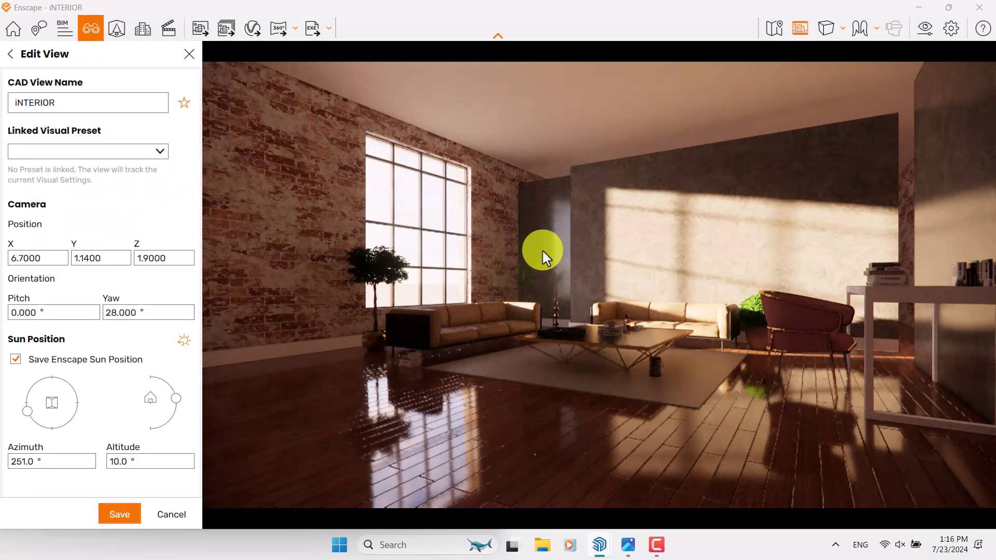
{"action": "left_click", "coordinate": [931, 36]}
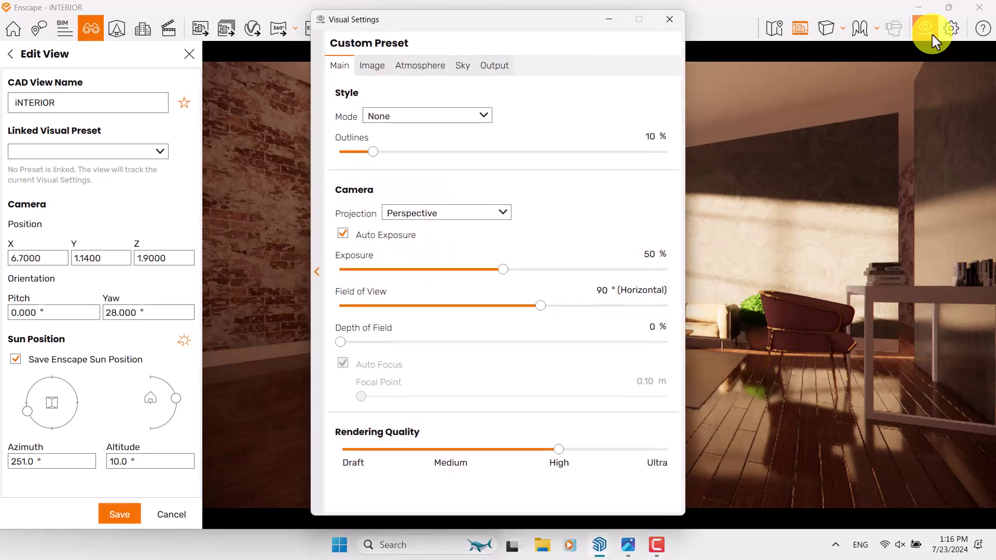
{"action": "left_click", "coordinate": [444, 120]}
{"action": "left_click", "coordinate": [431, 144]}
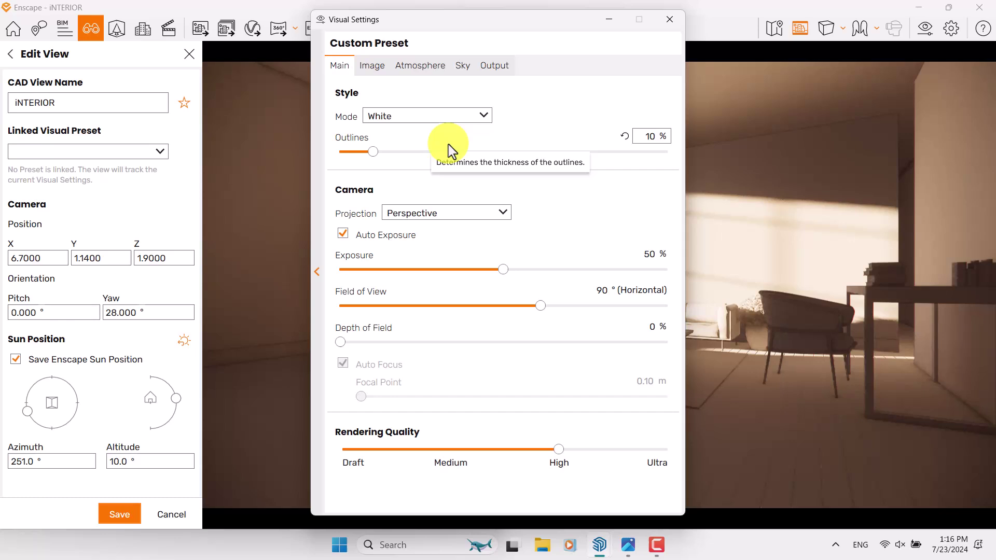
{"action": "left_click", "coordinate": [669, 20]}
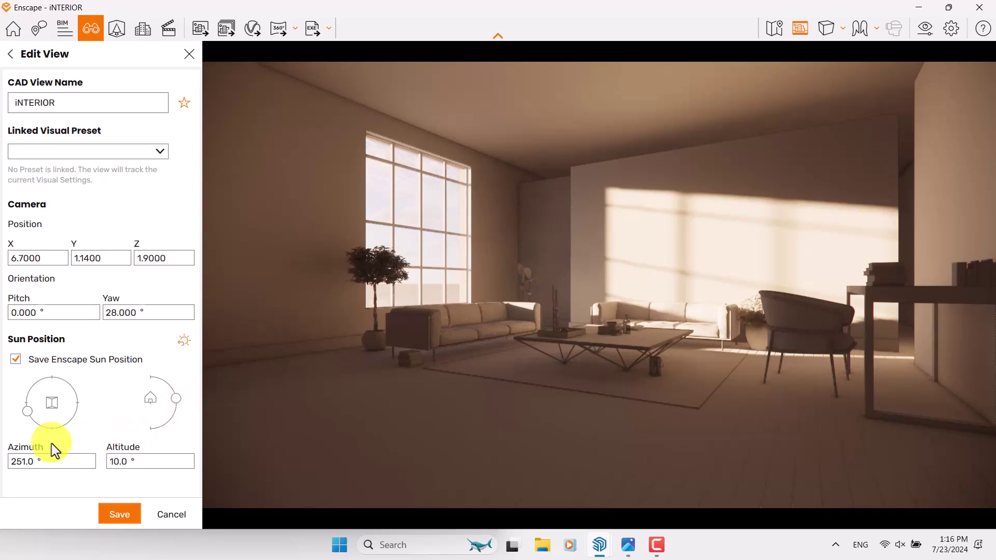
- Set the view's sun to azimuth 273° and altitude 31°, and save it
{"action": "left_click_drag", "start_coordinate": [184, 405], "coordinate": [179, 396]}
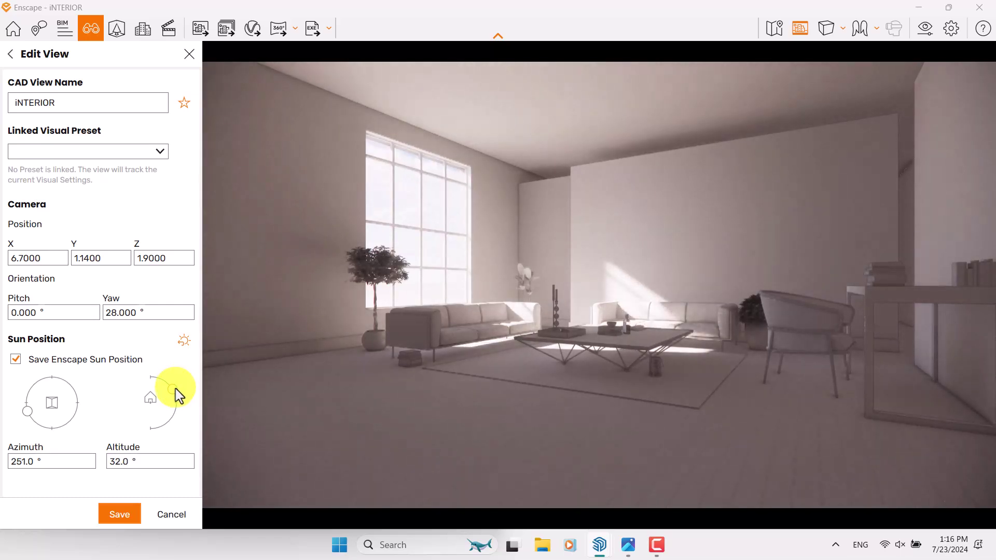
{"action": "left_click_drag", "start_coordinate": [31, 415], "coordinate": [32, 402]}
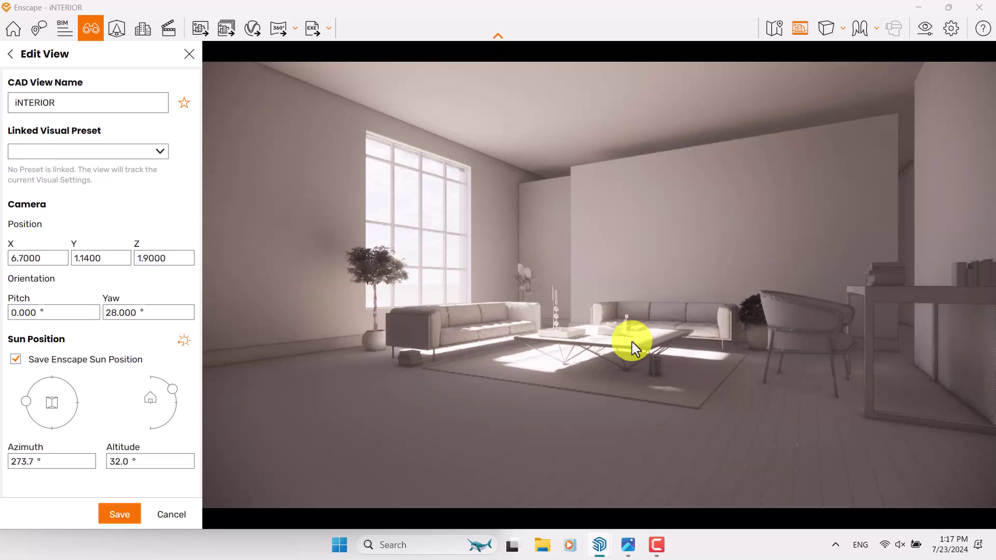
{"action": "double_click", "coordinate": [27, 461]}
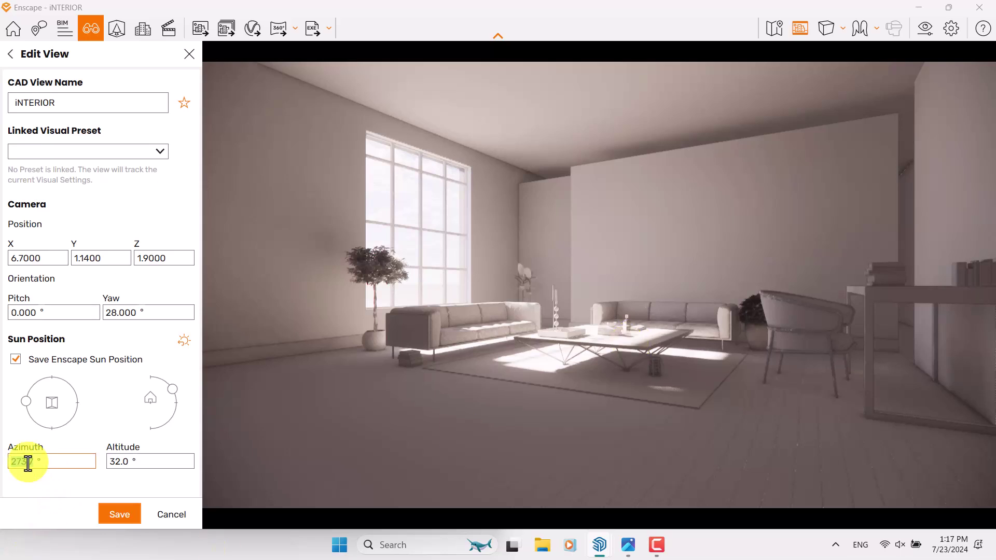
{"action": "key", "text": "BackSpace"}
{"action": "type", "text": "273"}
{"action": "key", "text": "Tab"}
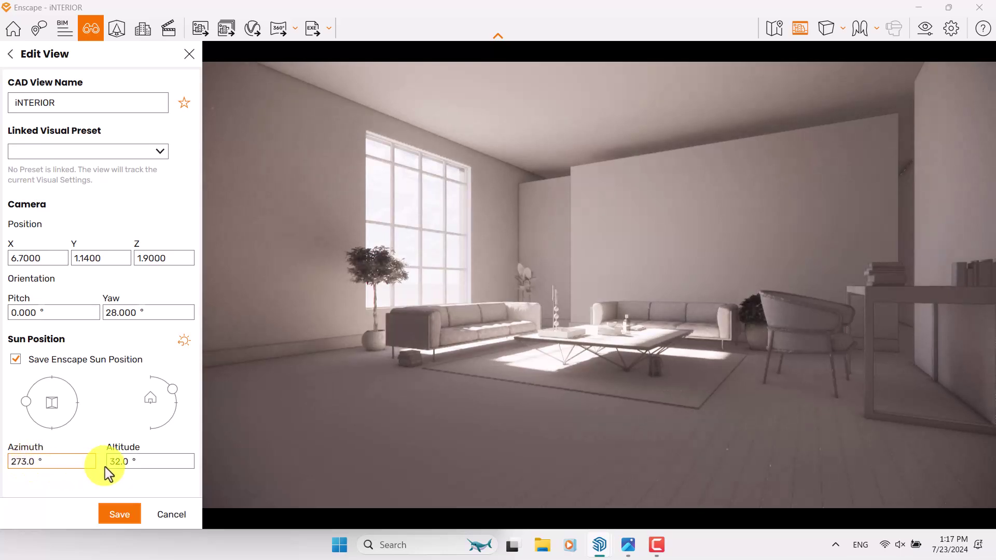
{"action": "type", "text": "31"}
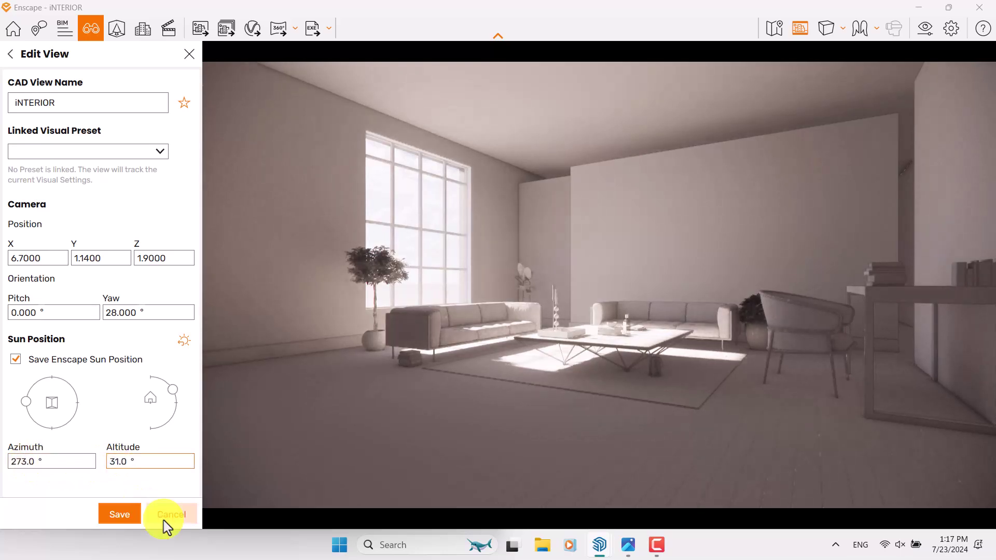
{"action": "left_click", "coordinate": [130, 517]}
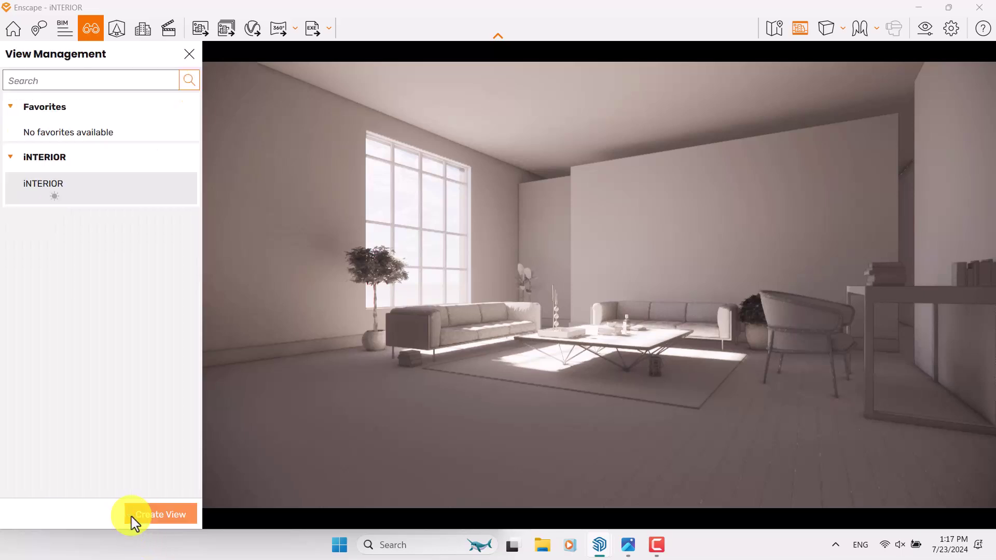
- Set the render style back to None to restore the full-colour materials
{"action": "left_click", "coordinate": [189, 55]}
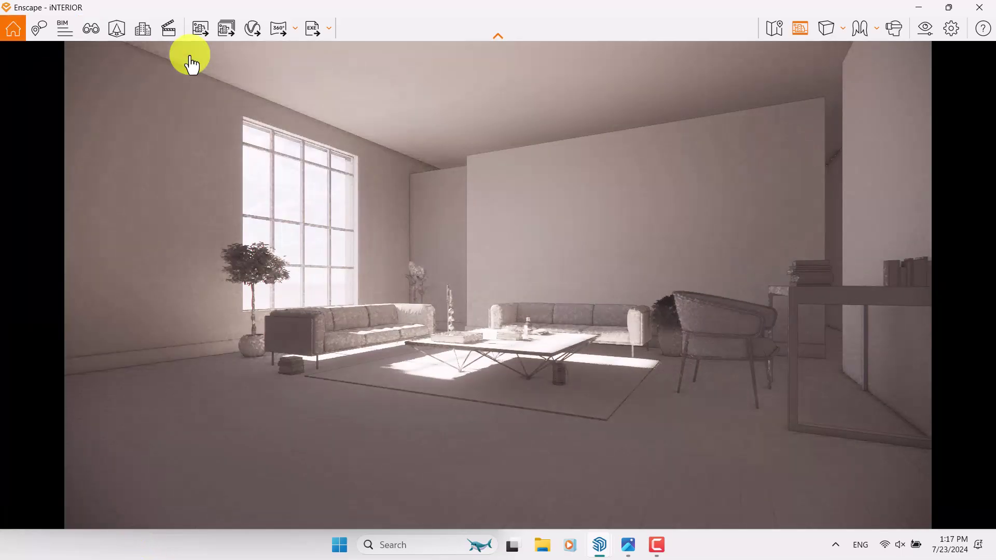
{"action": "left_click", "coordinate": [923, 28]}
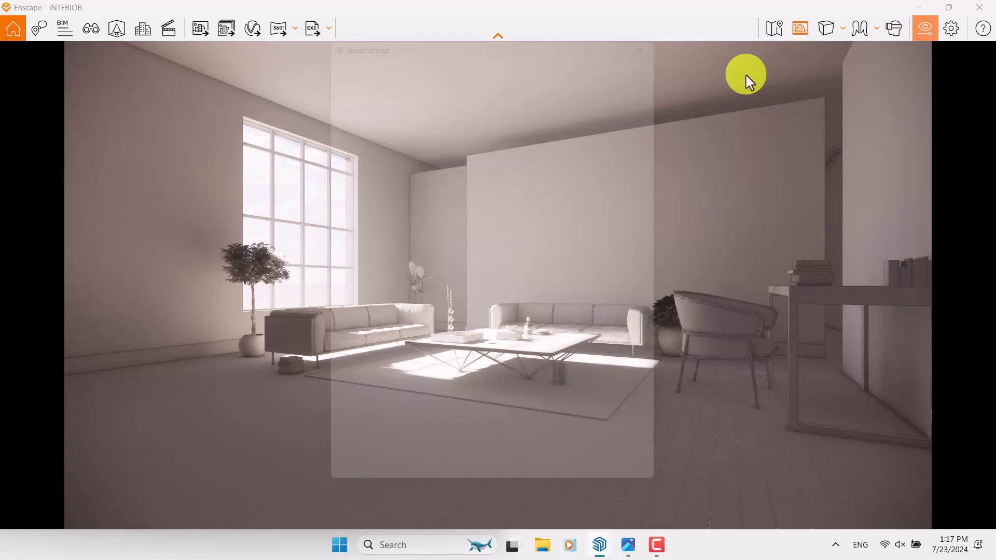
{"action": "left_click", "coordinate": [485, 117]}
{"action": "left_click", "coordinate": [422, 132]}
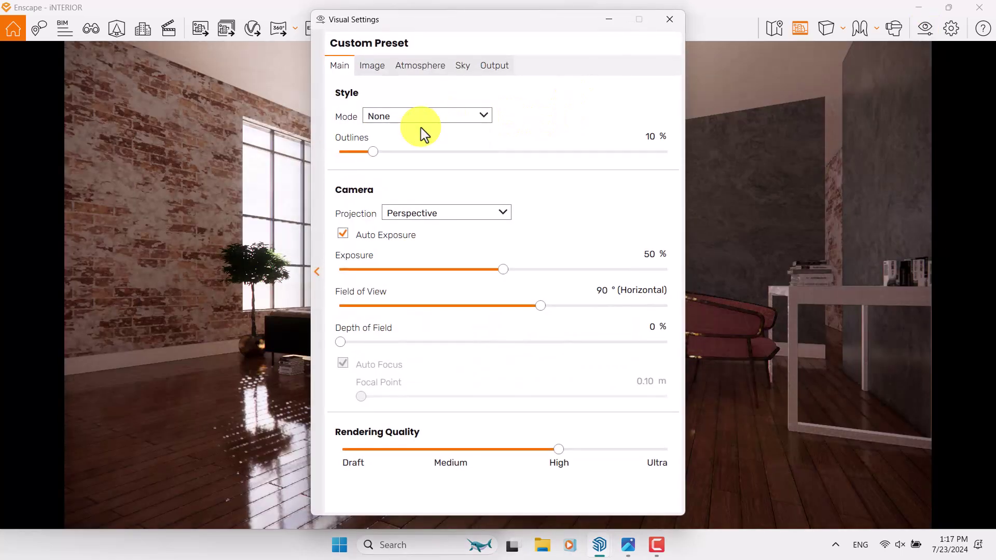
{"action": "left_click", "coordinate": [669, 21]}
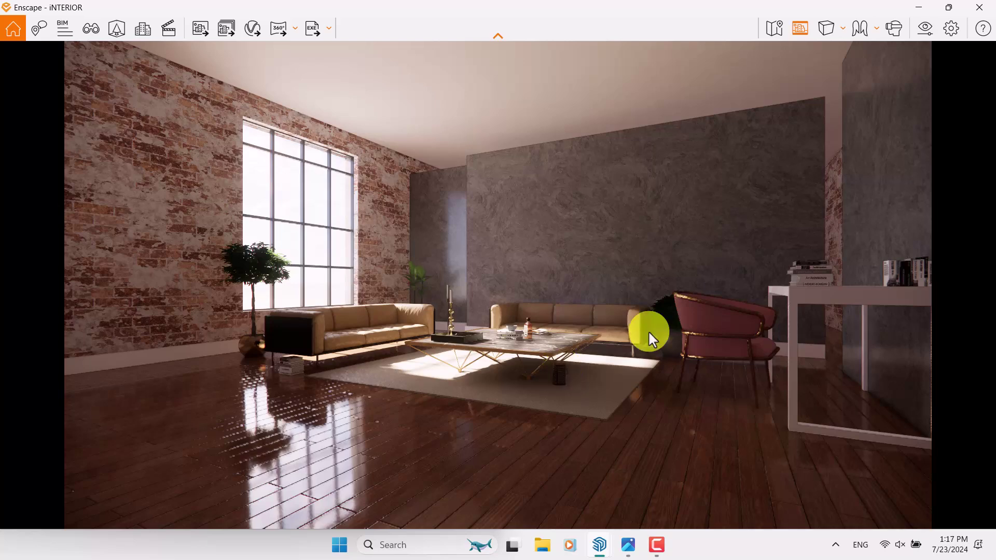
- Narrow the field of view and set Sun Brightness to 95 in Atmosphere
{"action": "left_click", "coordinate": [924, 30]}
{"action": "left_click_drag", "start_coordinate": [474, 24], "coordinate": [187, 18]}
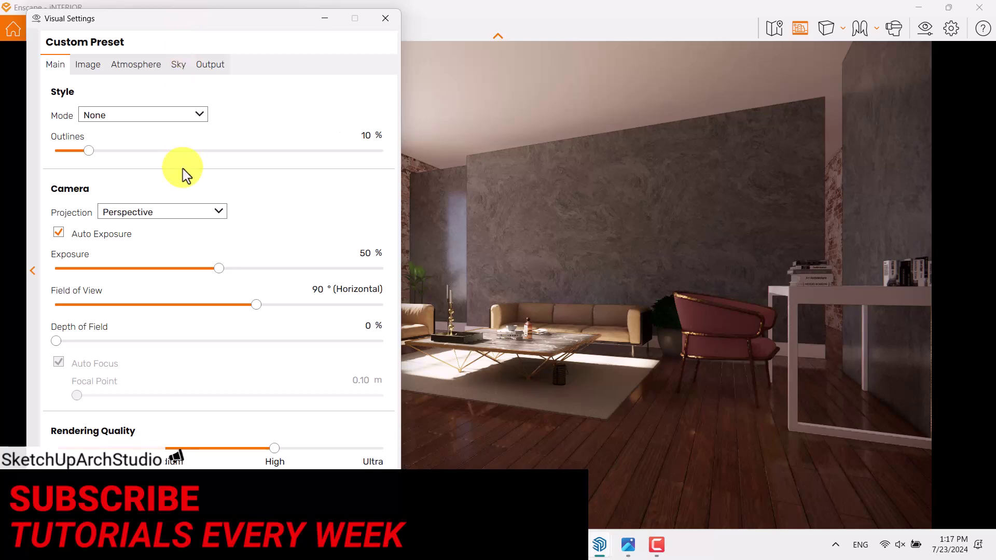
{"action": "left_click_drag", "start_coordinate": [254, 306], "coordinate": [195, 304]}
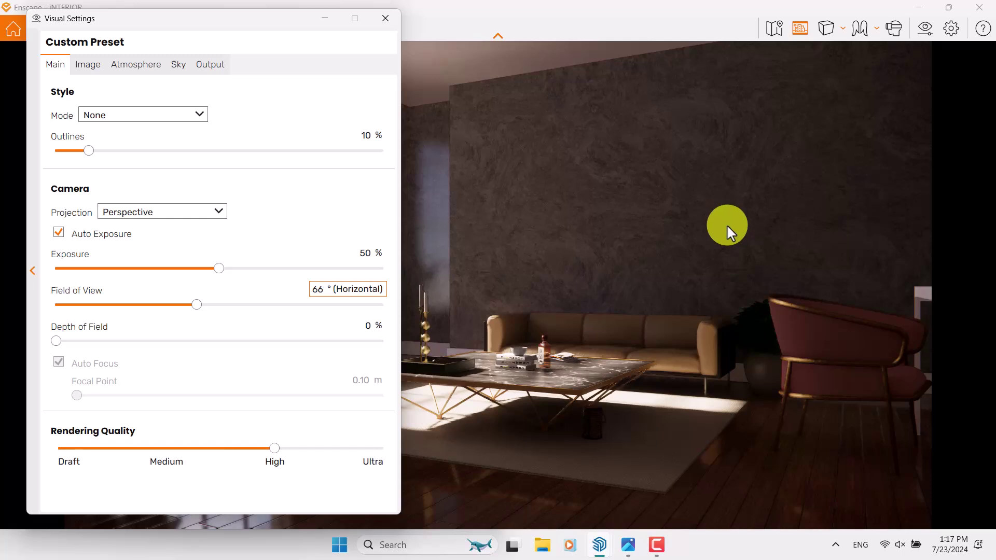
{"action": "left_click", "coordinate": [137, 64]}
{"action": "left_click_drag", "start_coordinate": [108, 242], "coordinate": [55, 244]}
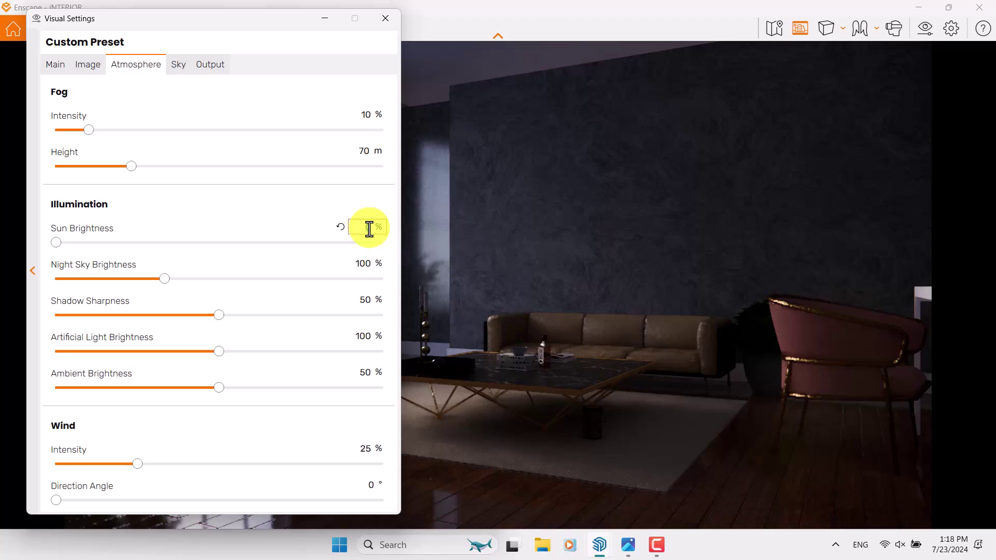
{"action": "type", "text": "95"}
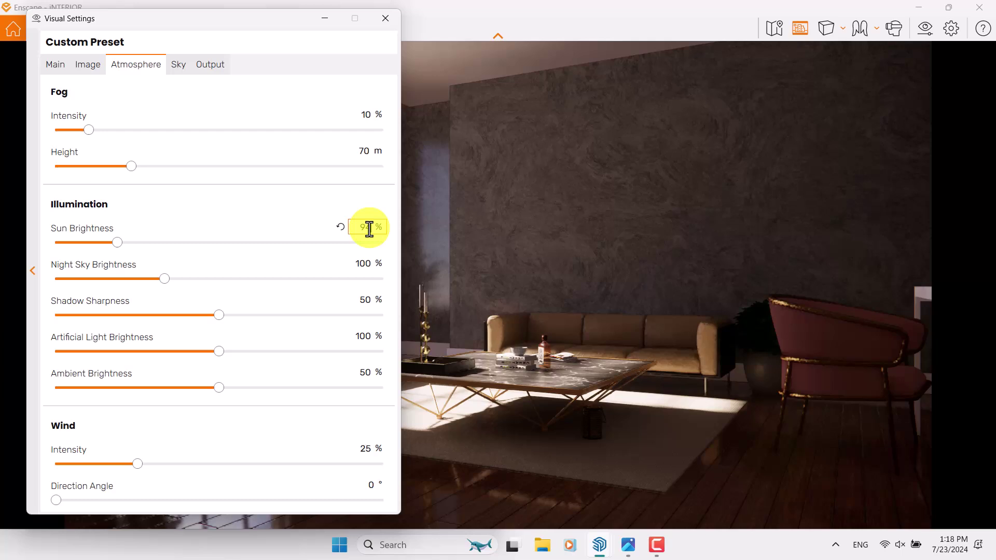
{"action": "left_click", "coordinate": [55, 65]}
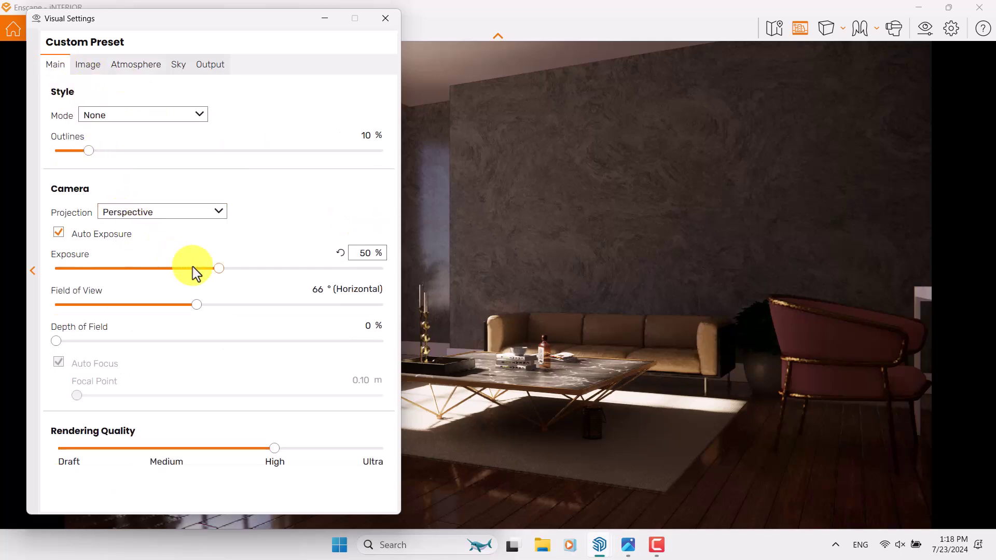
- Set Exposure to 72% and close the visual settings
{"action": "left_click_drag", "start_coordinate": [217, 269], "coordinate": [283, 272]}
{"action": "double_click", "coordinate": [361, 254]}
{"action": "type", "text": "72"}
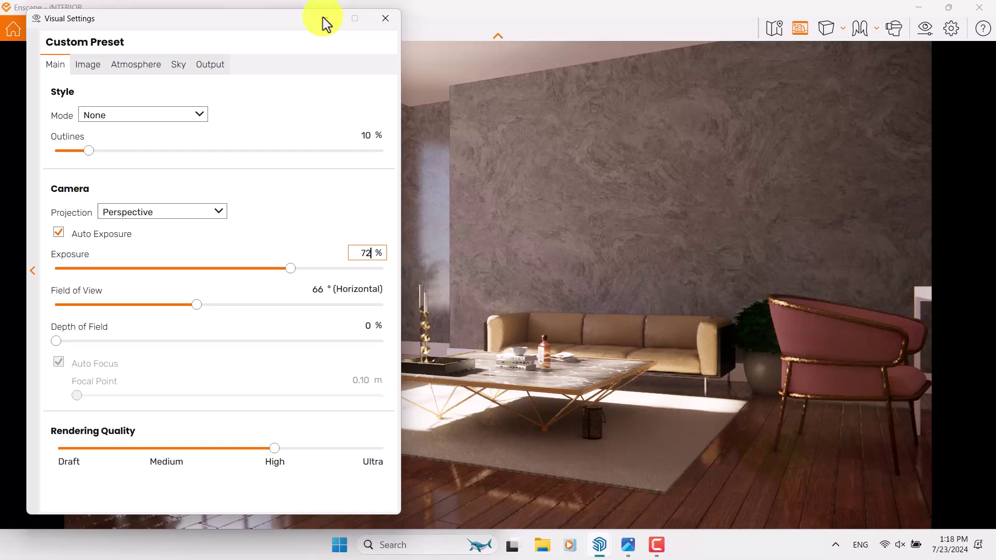
{"action": "key", "text": "Escape"}
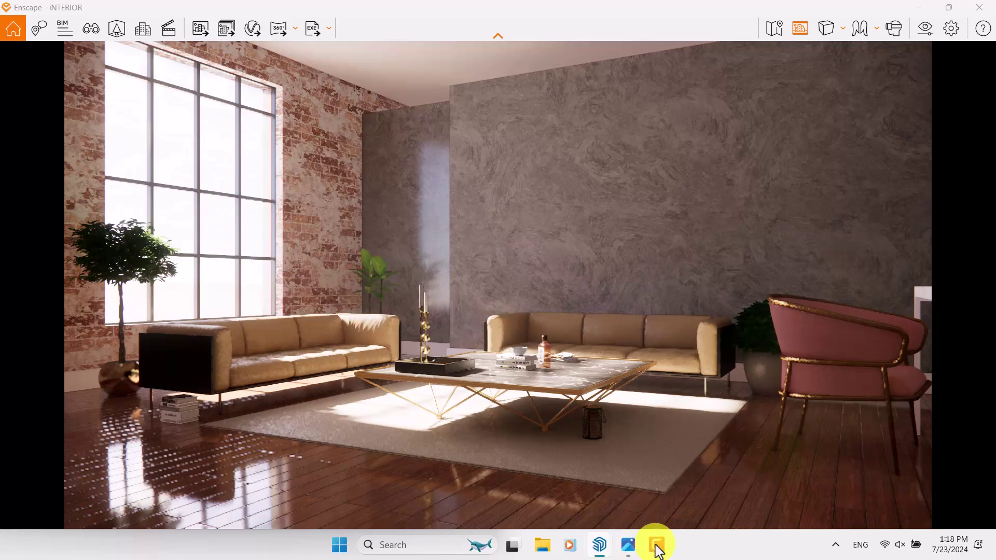
- Reopen Visual Settings, add depth of field and turn off Auto Focus at 4.94 m
{"action": "mouse_move", "coordinate": [657, 550]}
{"action": "left_click", "coordinate": [687, 457]}
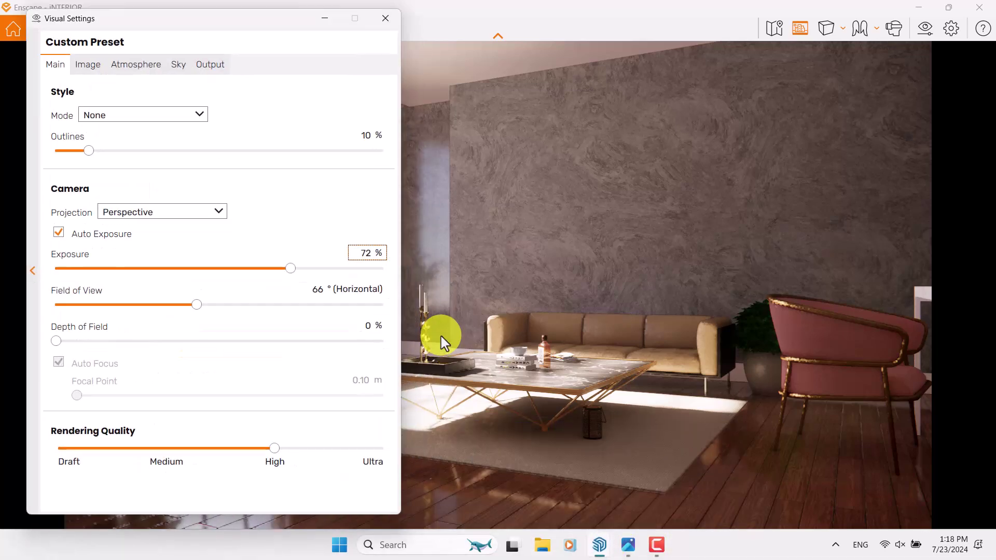
{"action": "left_click", "coordinate": [313, 211]}
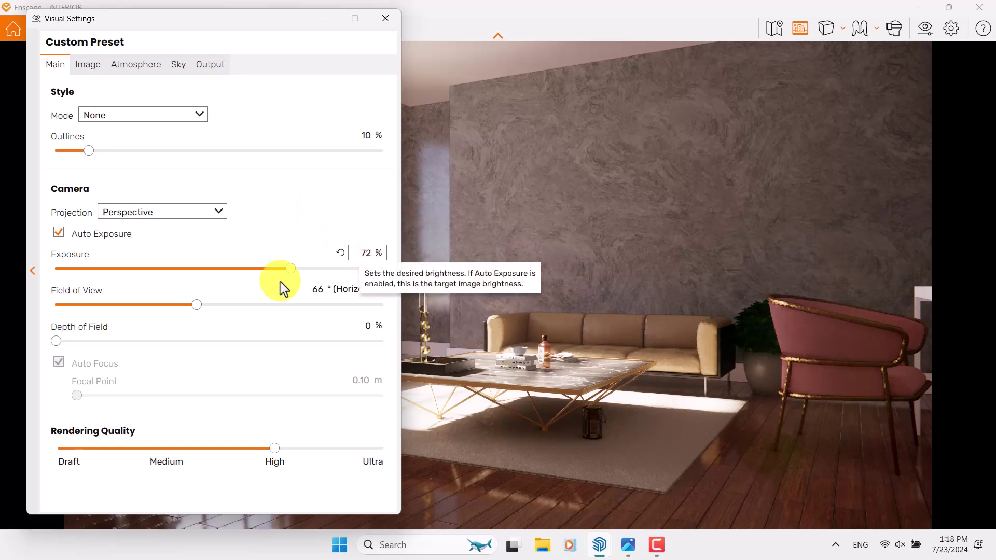
{"action": "left_click_drag", "start_coordinate": [55, 341], "coordinate": [146, 341]}
{"action": "left_click", "coordinate": [58, 362]}
{"action": "left_click_drag", "start_coordinate": [208, 397], "coordinate": [249, 400]}
- Set depth of field to 11% and rendering quality to Ultra
{"action": "mouse_move", "coordinate": [363, 382]}
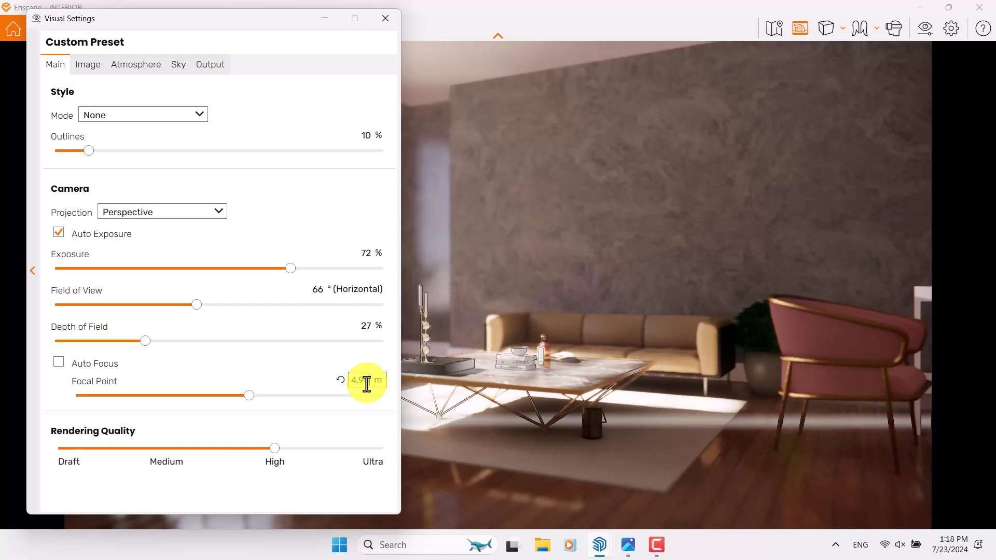
{"action": "left_click", "coordinate": [369, 329]}
{"action": "type", "text": "11"}
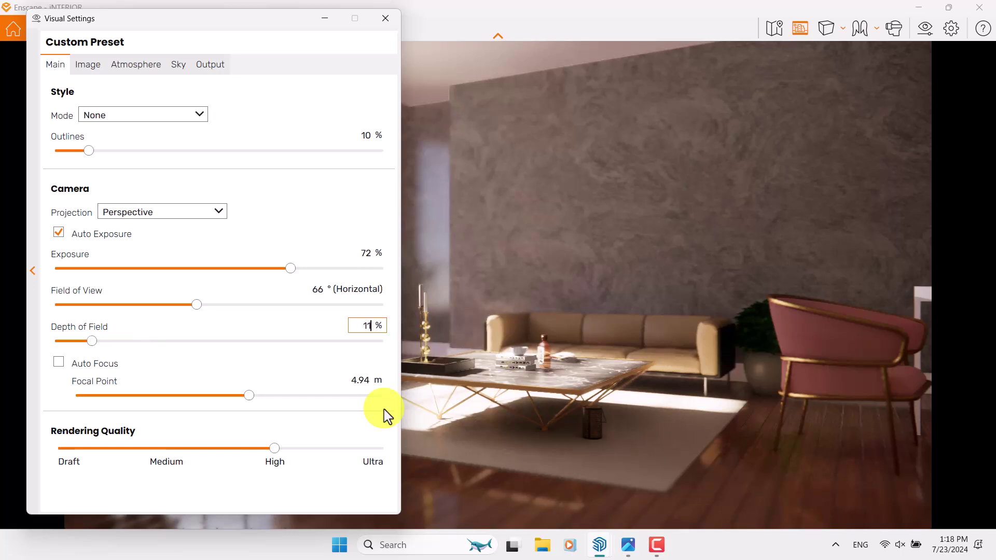
{"action": "left_click_drag", "start_coordinate": [280, 449], "coordinate": [440, 455]}
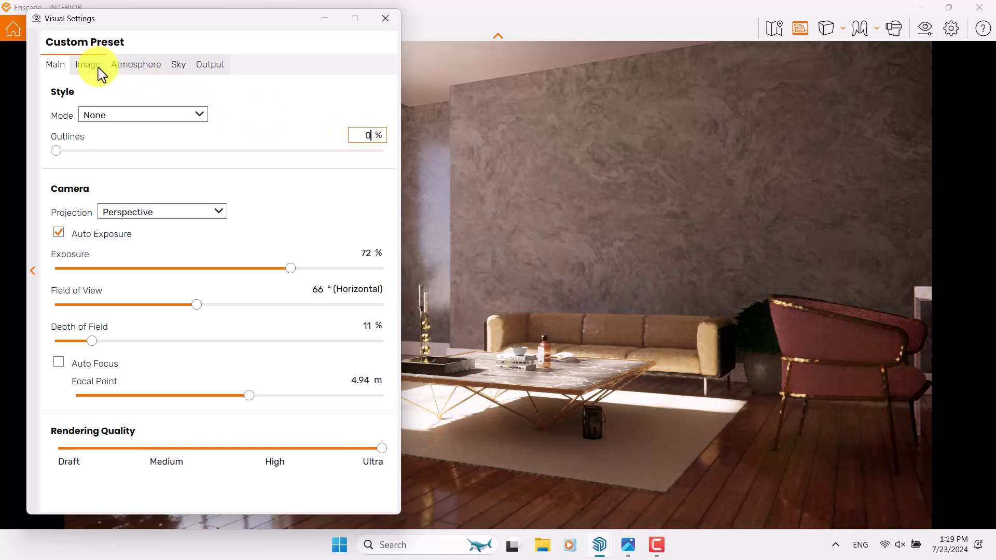
{"action": "left_click", "coordinate": [96, 68]}
- Enable Auto Contrast, set saturation 104% and colour temperature 5,600 K
{"action": "left_click", "coordinate": [70, 122]}
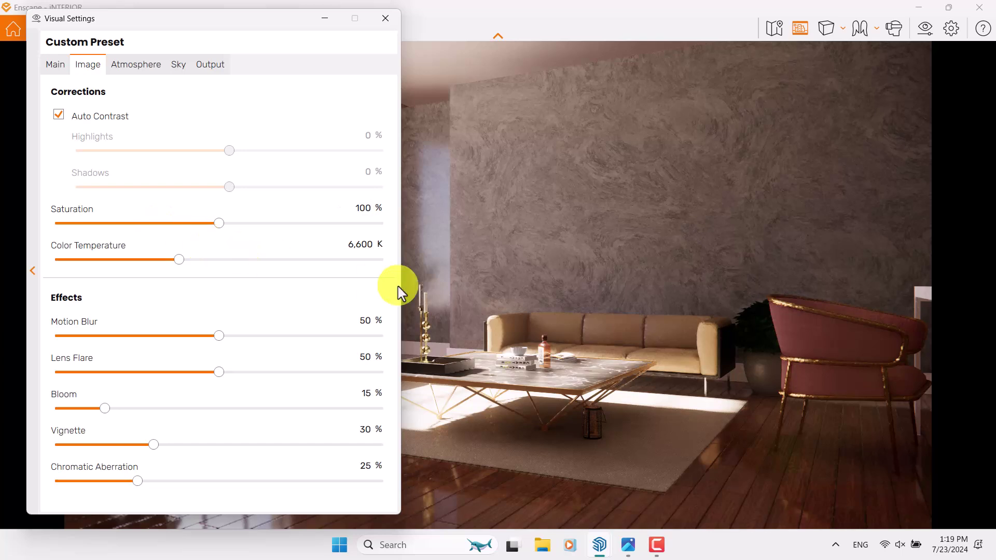
{"action": "left_click", "coordinate": [360, 207]}
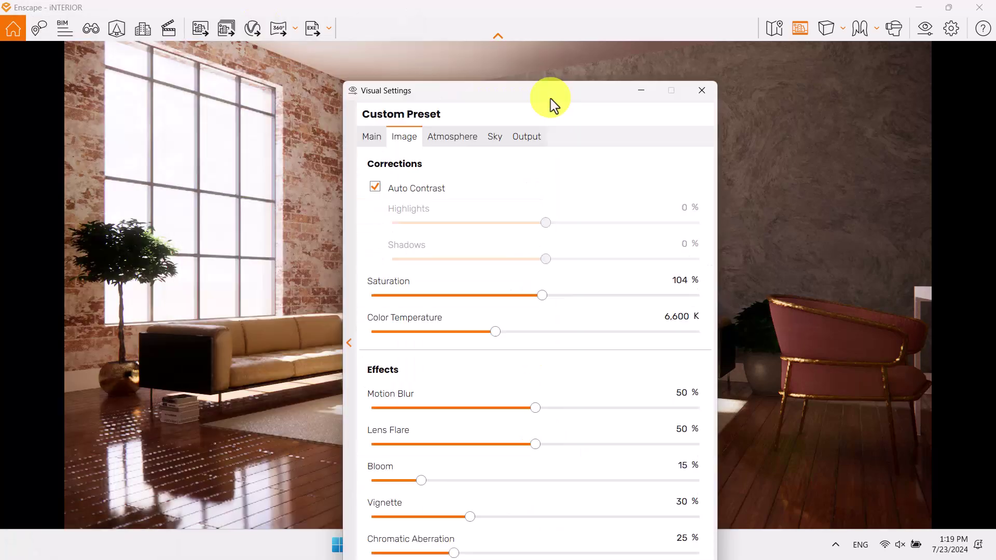
{"action": "left_click_drag", "start_coordinate": [551, 103], "coordinate": [722, 69]}
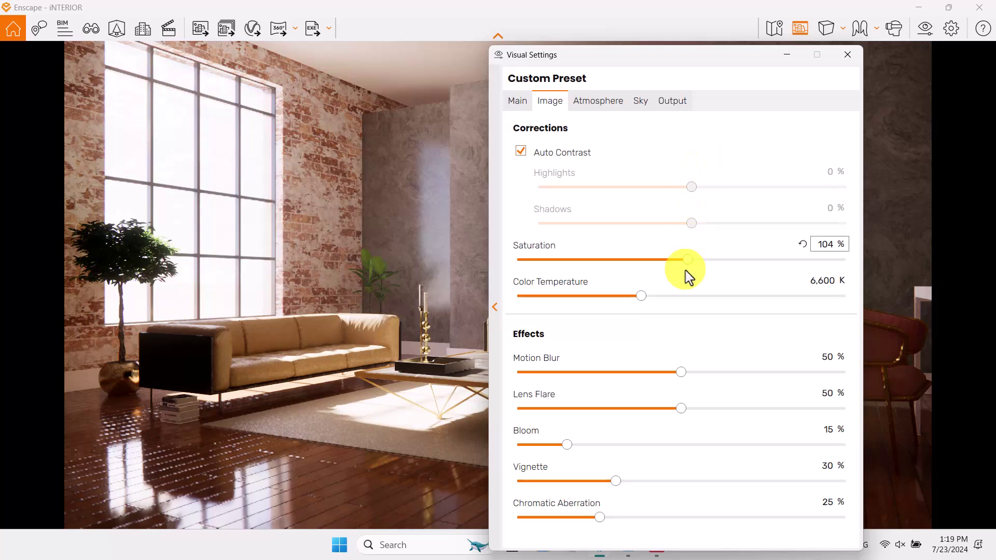
{"action": "left_click_drag", "start_coordinate": [641, 297], "coordinate": [629, 297]}
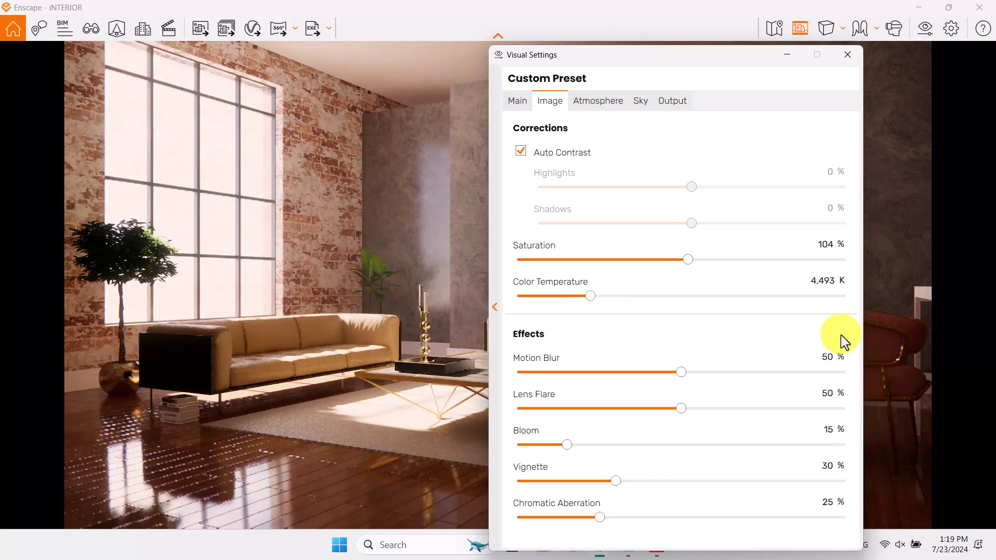
{"action": "left_click", "coordinate": [841, 290]}
{"action": "type", "text": "5600"}
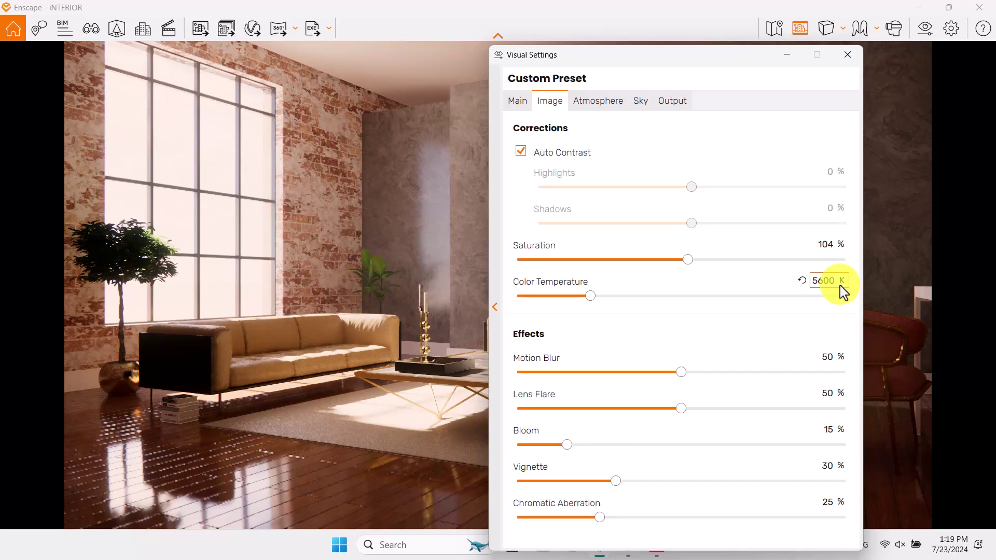
{"action": "key", "text": "Return"}
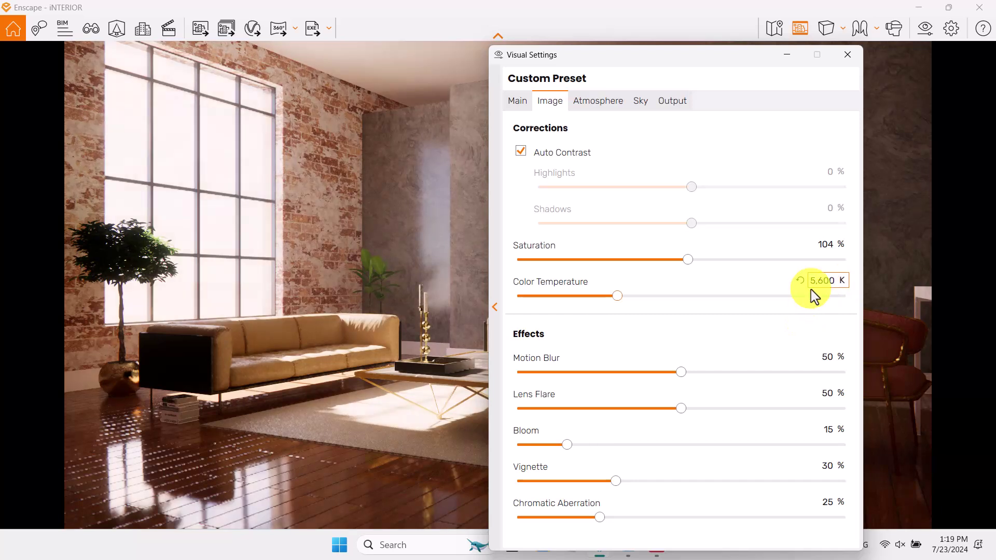
- Set motion blur 0%, bloom 6%, lens flare 21% and vignette 11%
{"action": "left_click_drag", "start_coordinate": [683, 369], "coordinate": [242, 398]}
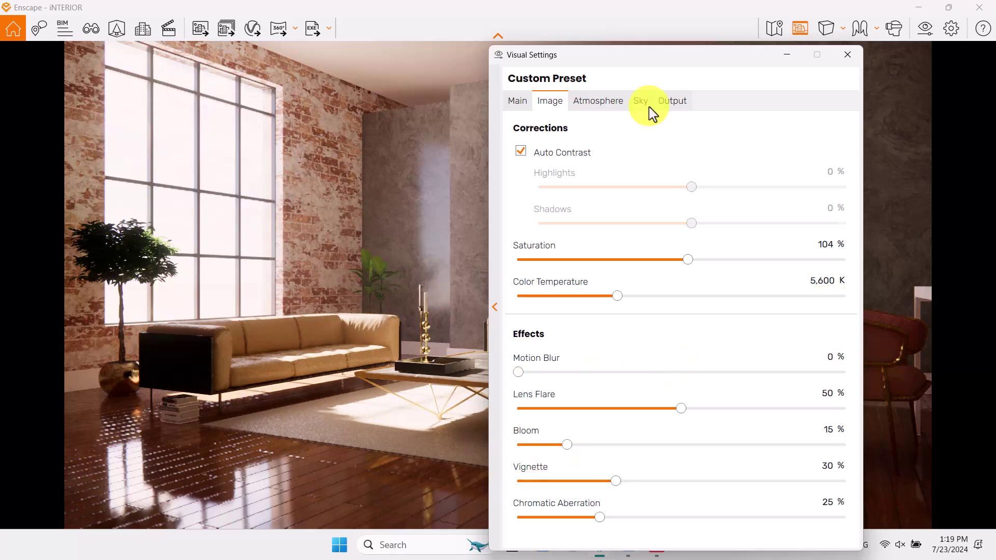
{"action": "left_click_drag", "start_coordinate": [662, 57], "coordinate": [180, 24]}
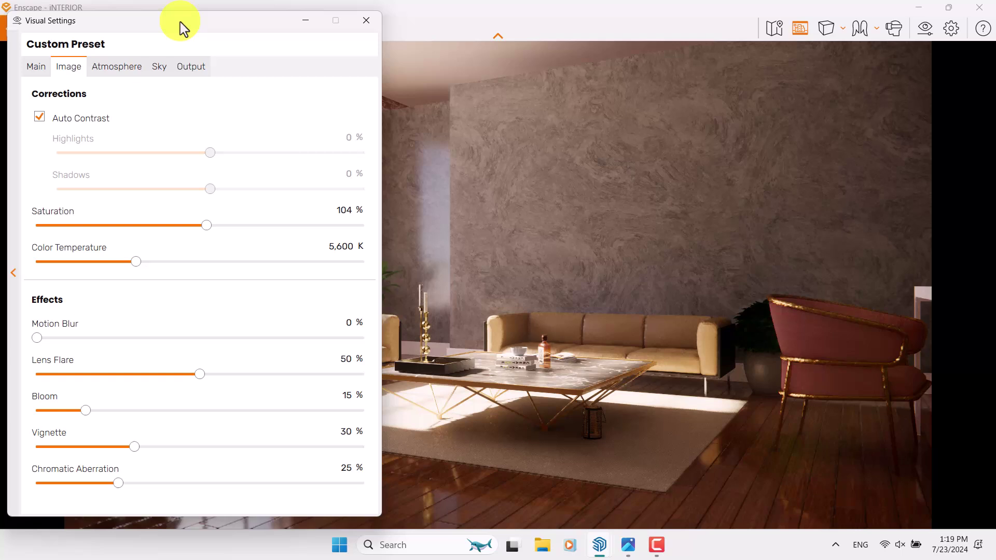
{"action": "left_click_drag", "start_coordinate": [87, 411], "coordinate": [182, 410]}
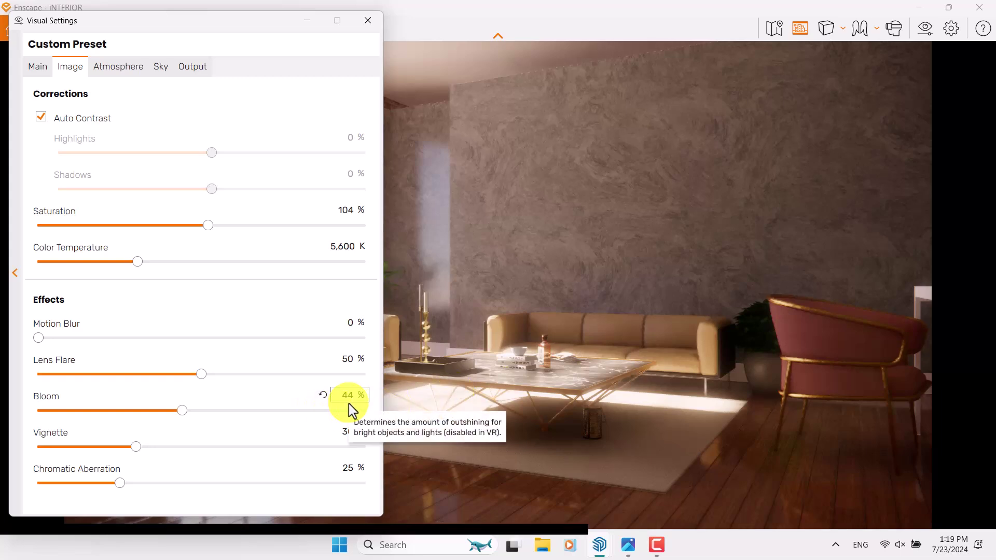
{"action": "left_click_drag", "start_coordinate": [201, 374], "coordinate": [292, 374]}
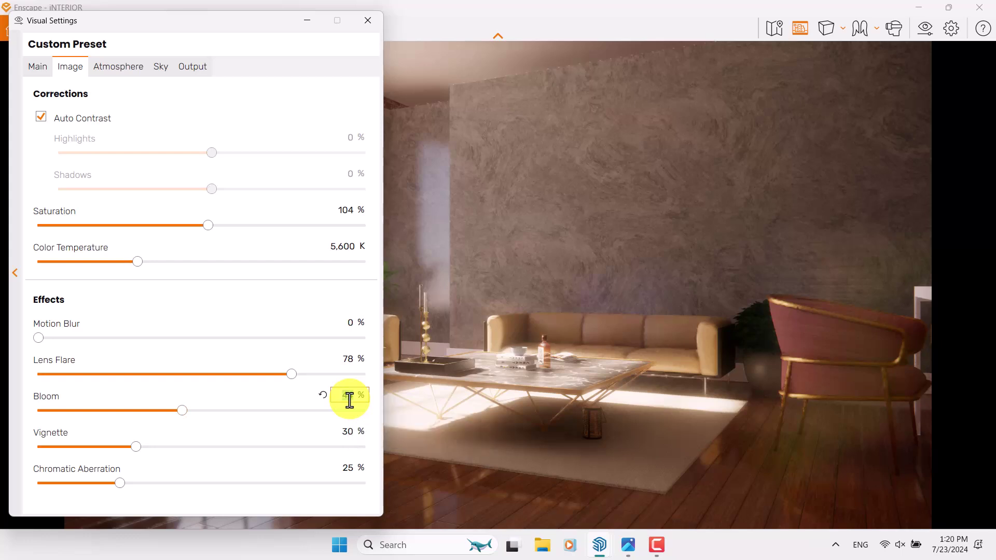
{"action": "type", "text": "6"}
{"action": "key", "text": "Return"}
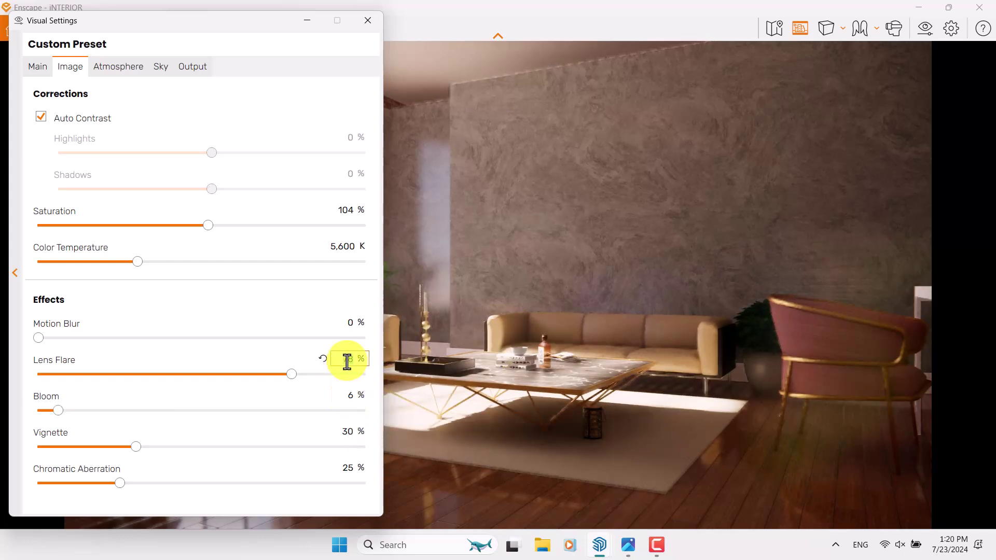
{"action": "type", "text": "20"}
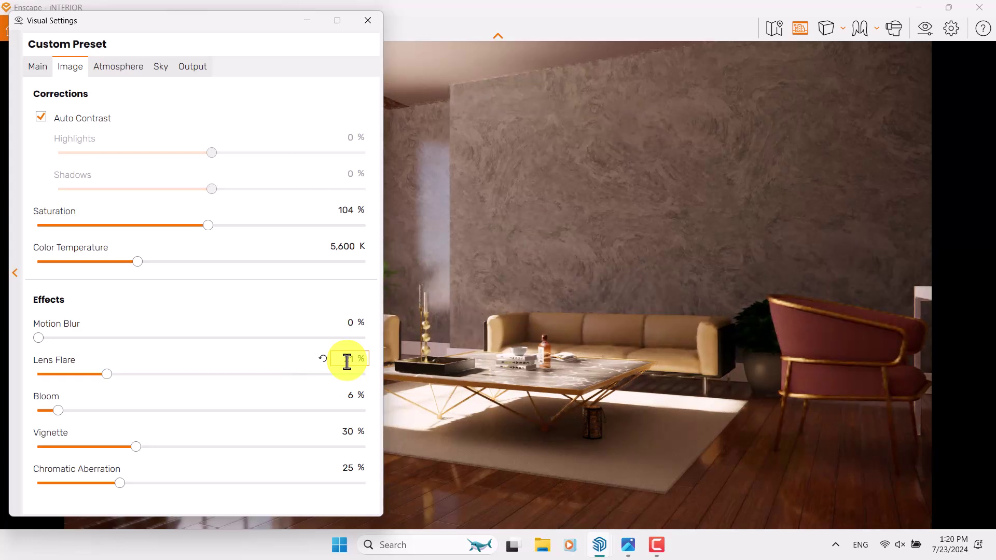
{"action": "left_click", "coordinate": [347, 435]}
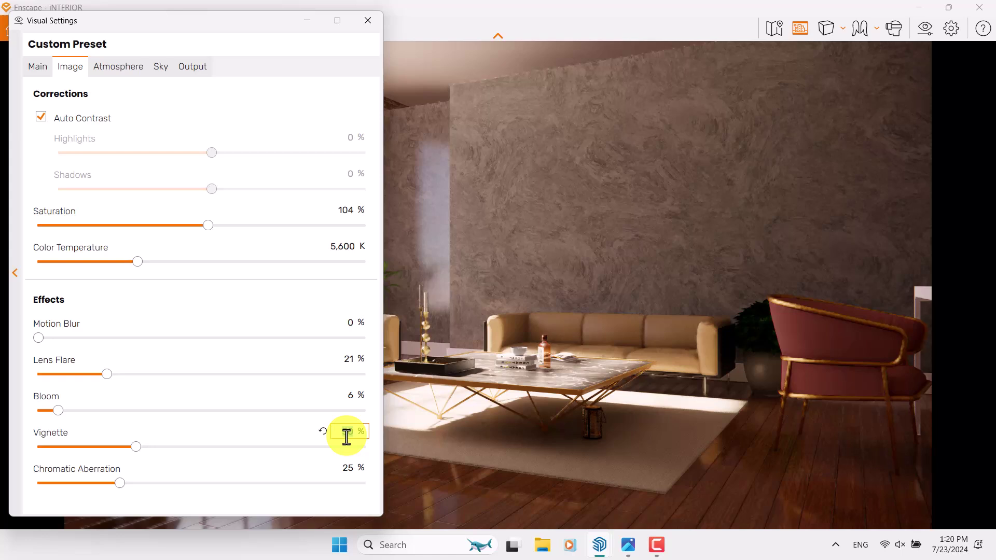
{"action": "type", "text": "11"}
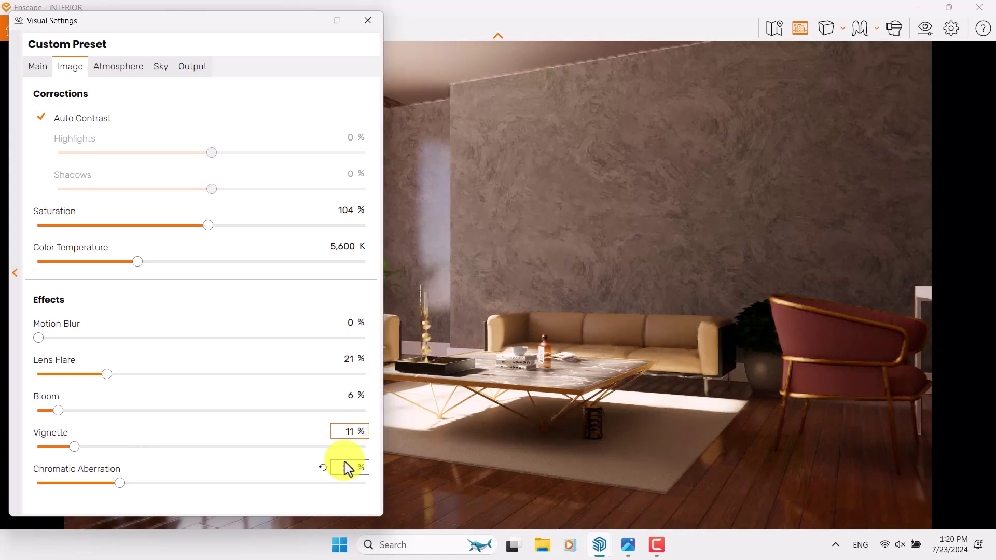
{"action": "left_click", "coordinate": [345, 467]}
- Set chromatic aberration to 0%, remove the fog, and keep artificial light at 100%
{"action": "type", "text": "0"}
{"action": "left_click", "coordinate": [120, 68]}
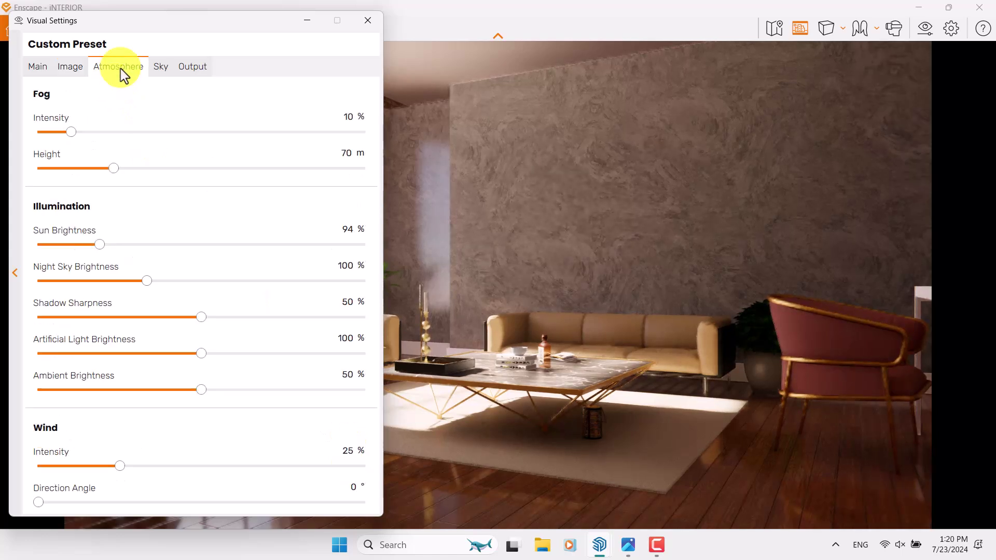
{"action": "left_click_drag", "start_coordinate": [67, 136], "coordinate": [2, 158]}
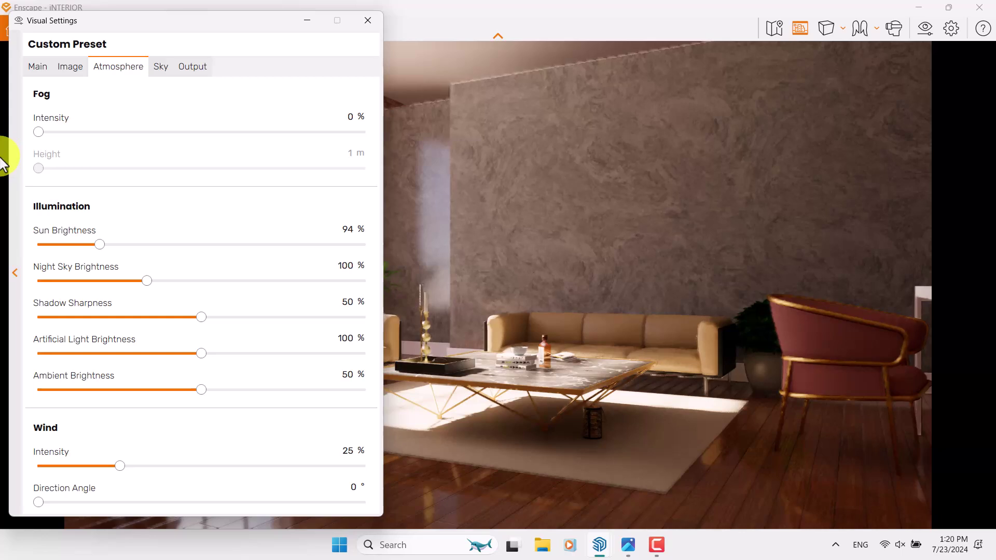
{"action": "mouse_move", "coordinate": [116, 282]}
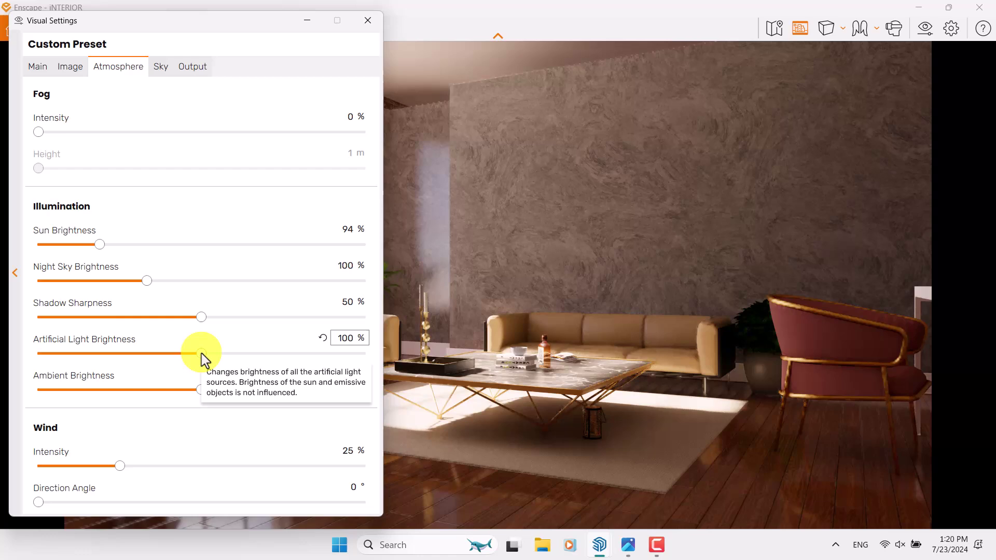
{"action": "left_click_drag", "start_coordinate": [201, 353], "coordinate": [468, 384]}
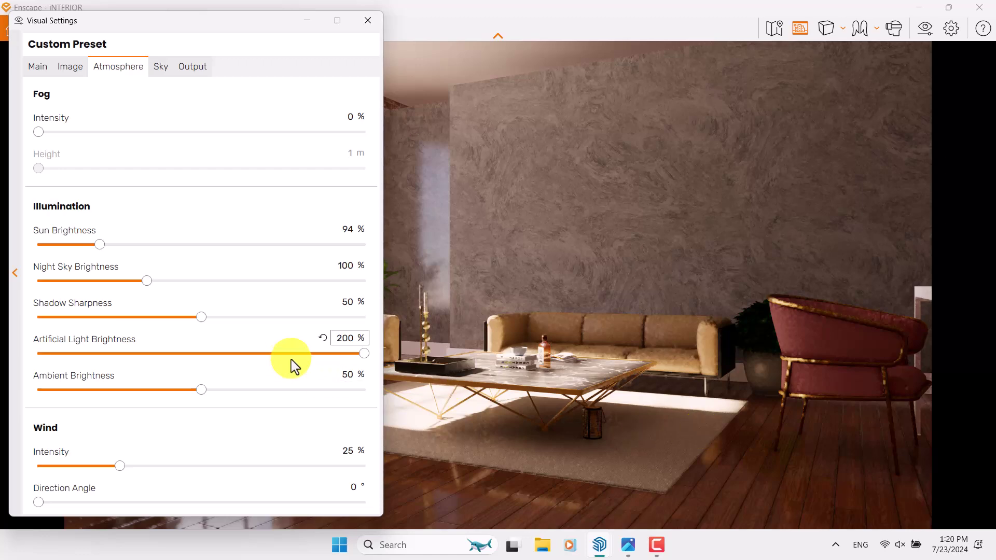
{"action": "left_click", "coordinate": [323, 337]}
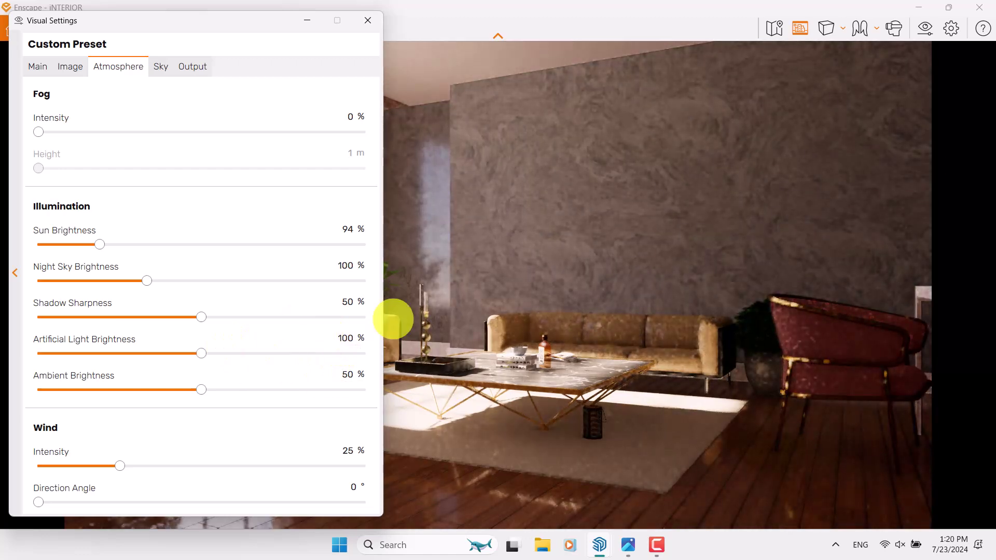
- Set shadow sharpness to 1%
{"action": "left_click_drag", "start_coordinate": [196, 319], "coordinate": [535, 324]}
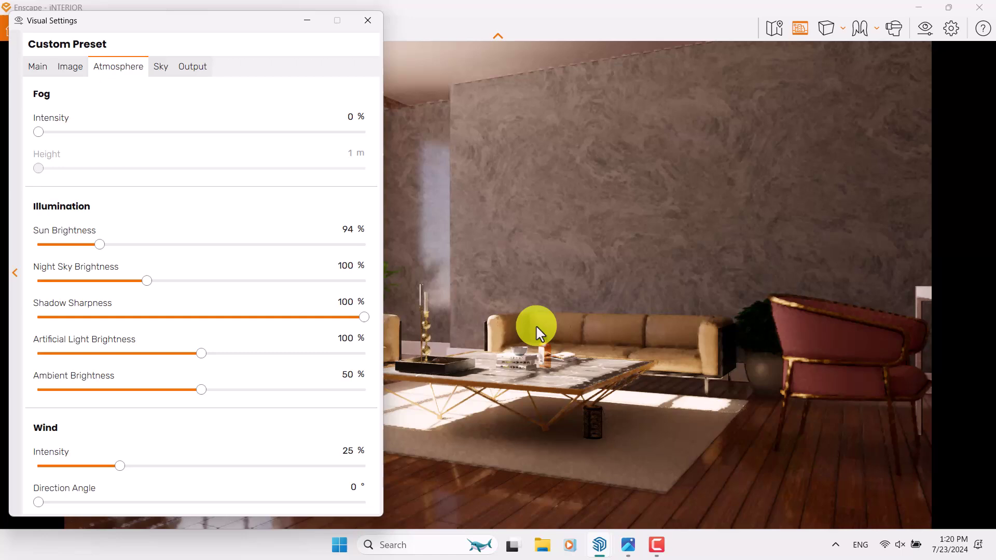
{"action": "left_click", "coordinate": [351, 305]}
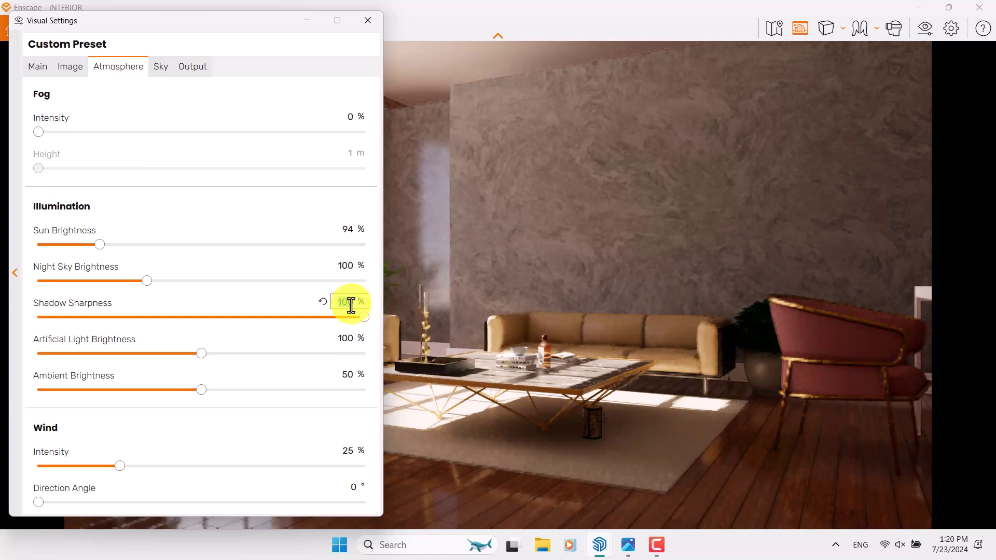
{"action": "key", "text": "BackSpace"}
{"action": "type", "text": "1"}
{"action": "left_click_drag", "start_coordinate": [260, 39], "coordinate": [225, 37]}
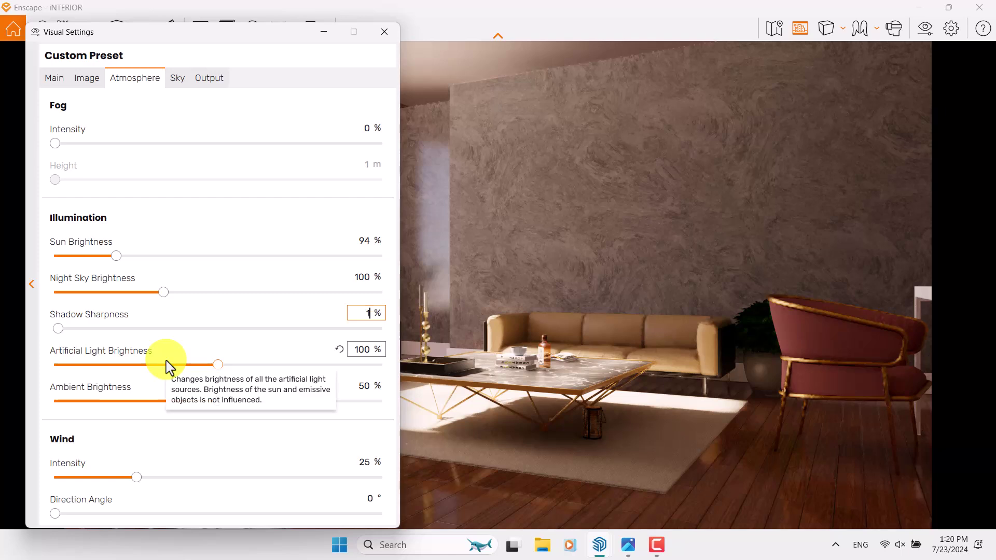
- Set Ambient Brightness to 79% and Wind Intensity to 0
{"action": "left_click", "coordinate": [367, 385]}
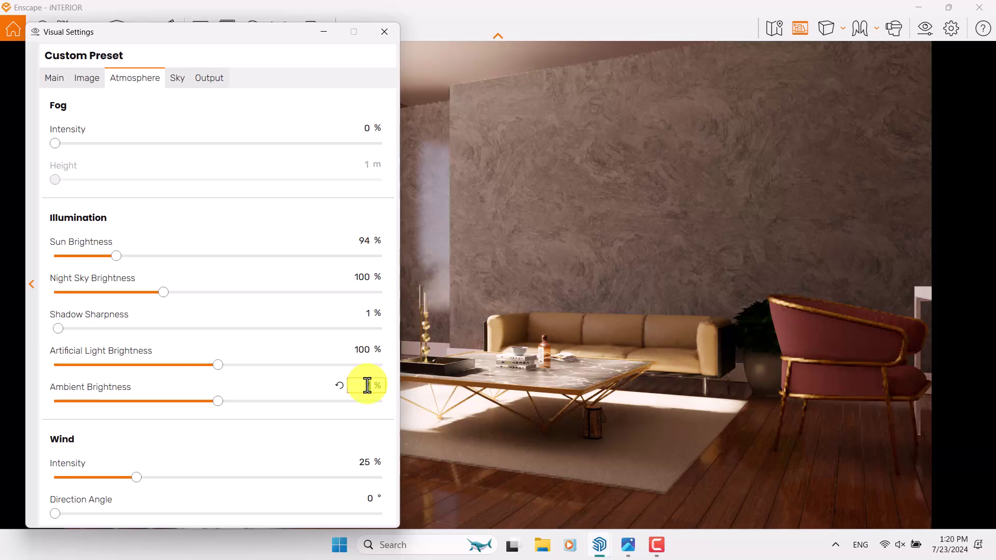
{"action": "type", "text": "75"}
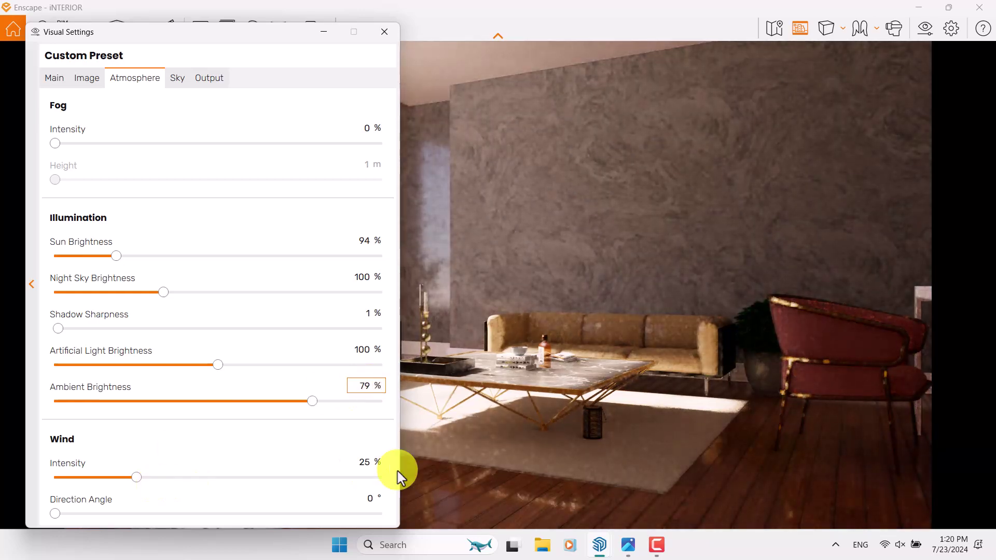
{"action": "left_click", "coordinate": [353, 462]}
{"action": "type", "text": "0"}
{"action": "left_click", "coordinate": [179, 80]}
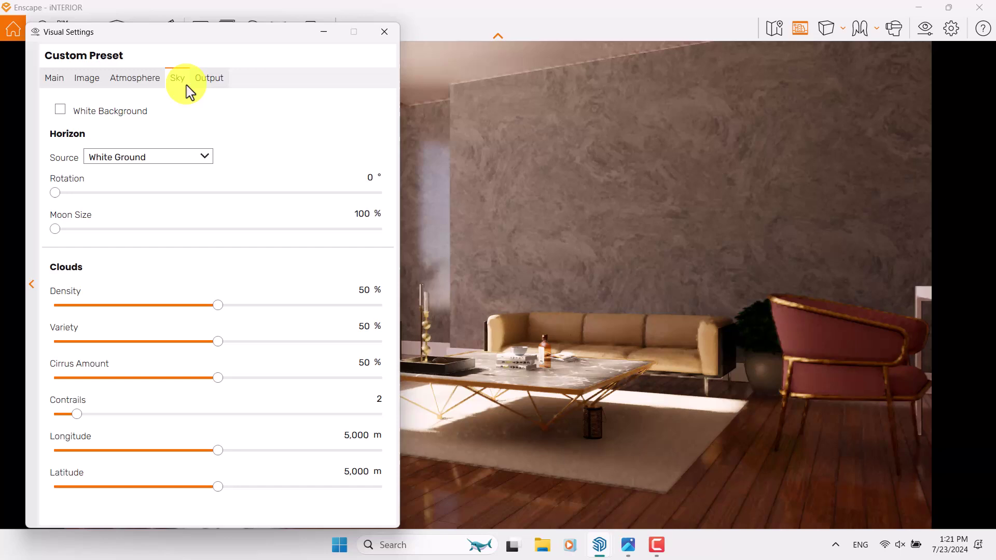
- Set the horizon source to White Cubes and zero cloud density, variety, cirrus and contrails
{"action": "left_click", "coordinate": [191, 157]}
{"action": "left_click", "coordinate": [173, 298]}
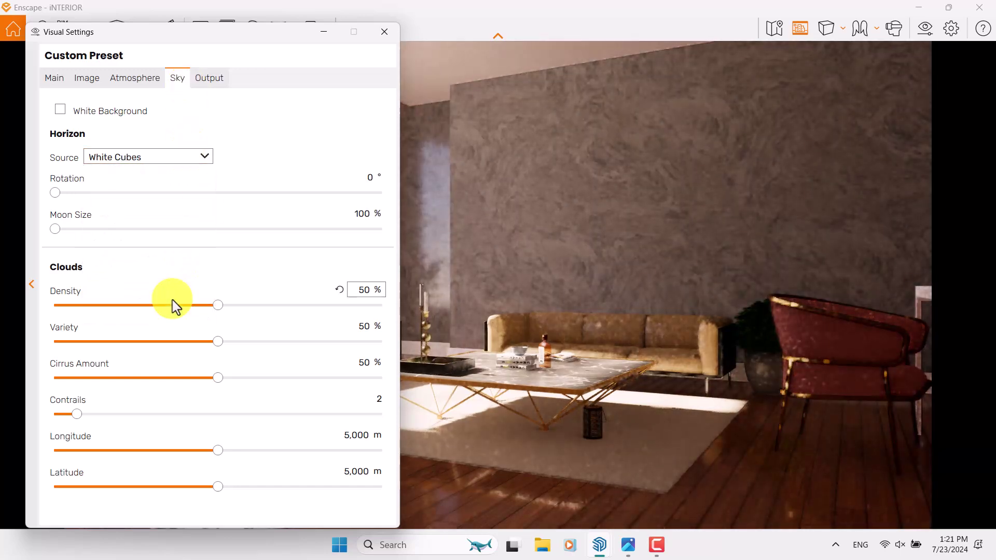
{"action": "left_click_drag", "start_coordinate": [230, 33], "coordinate": [580, 32]}
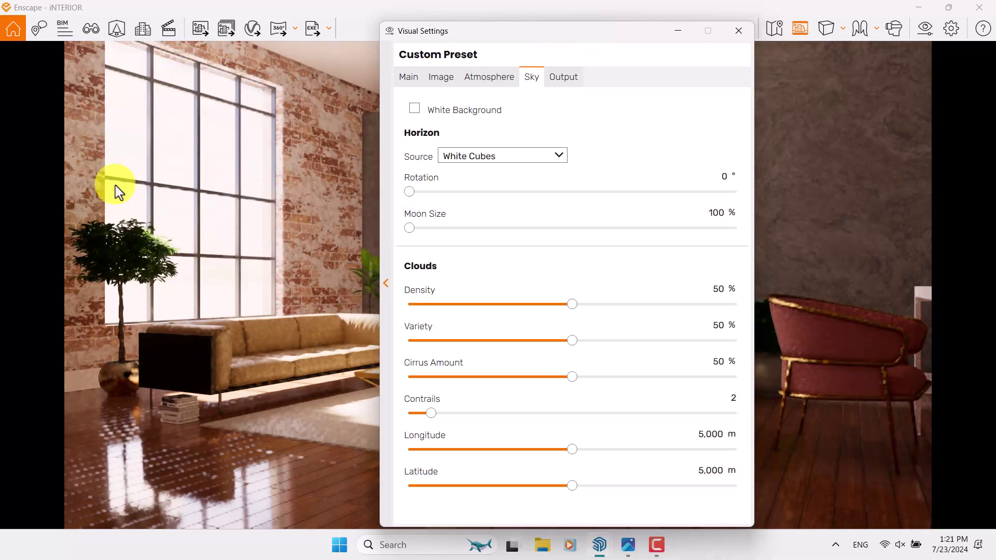
{"action": "left_click", "coordinate": [714, 289]}
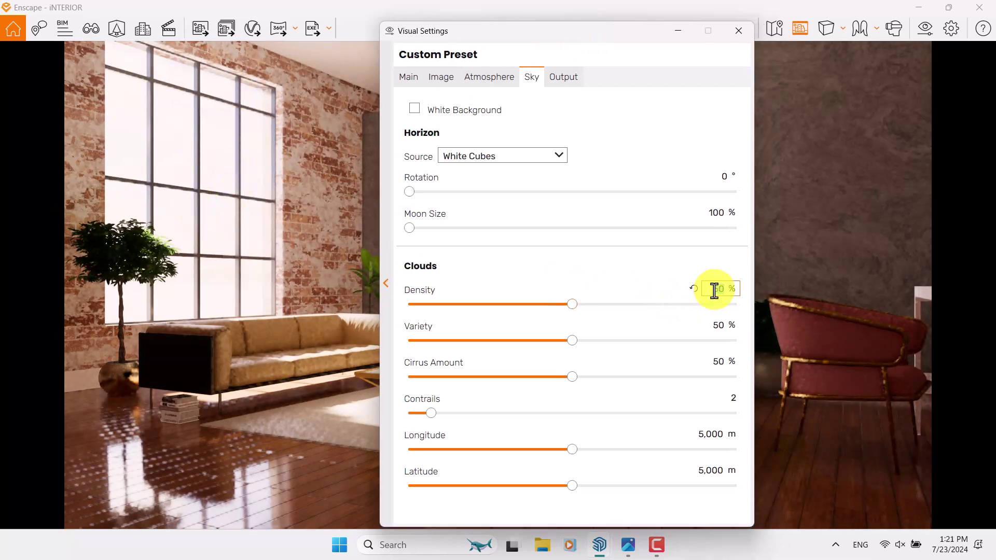
{"action": "type", "text": "0"}
{"action": "left_click", "coordinate": [716, 327]}
{"action": "type", "text": "0"}
{"action": "left_click", "coordinate": [721, 361]}
{"action": "type", "text": "0"}
{"action": "left_click", "coordinate": [723, 398]}
{"action": "type", "text": "0"}
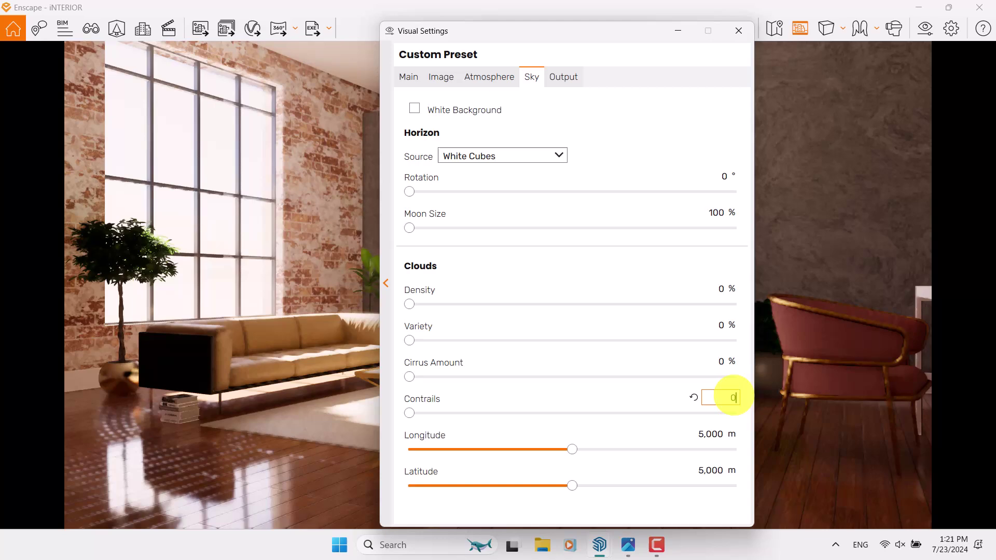
{"action": "left_click_drag", "start_coordinate": [529, 40], "coordinate": [165, 32]}
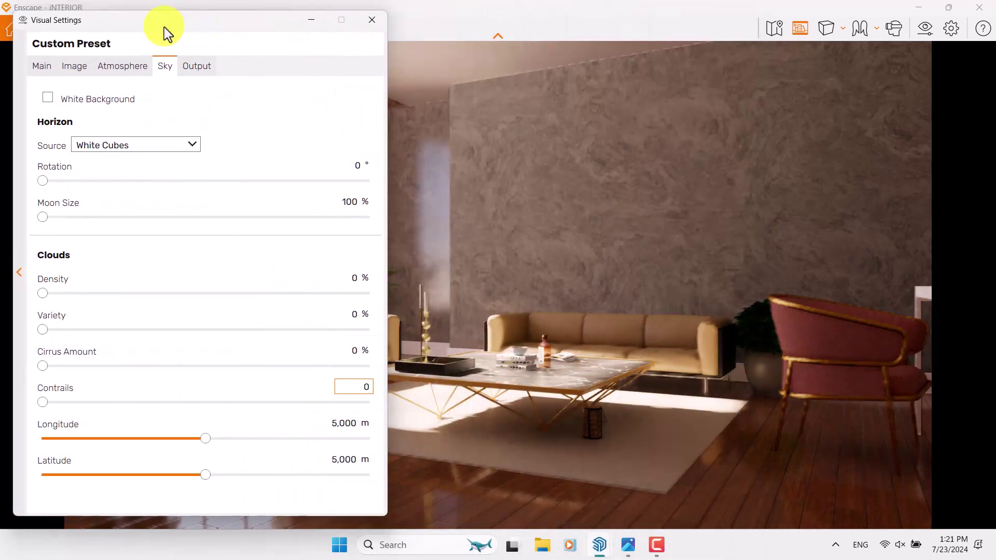
- Set output resolution to Ultra HD 3840×2160 and close the visual settings
{"action": "left_click", "coordinate": [197, 68]}
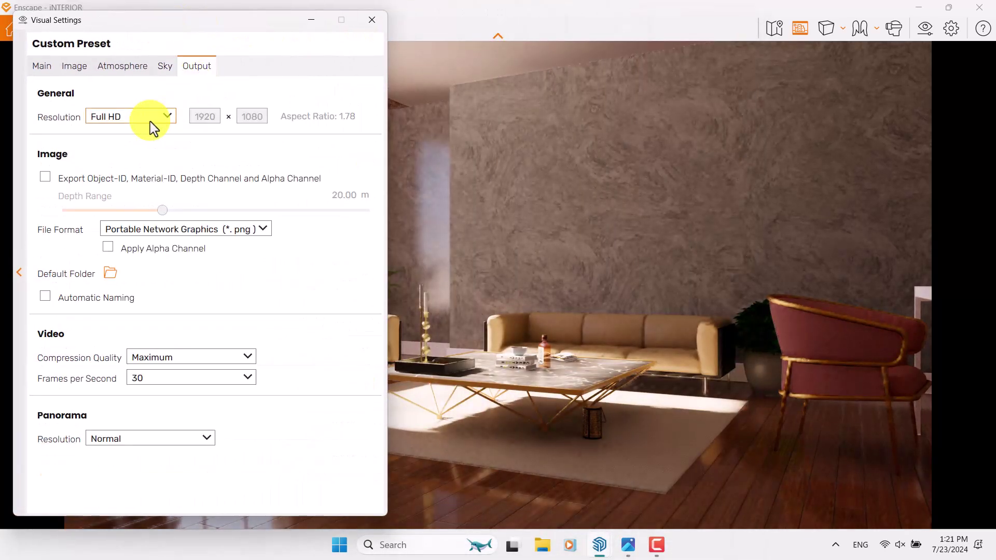
{"action": "left_click", "coordinate": [151, 126]}
{"action": "left_click", "coordinate": [136, 189]}
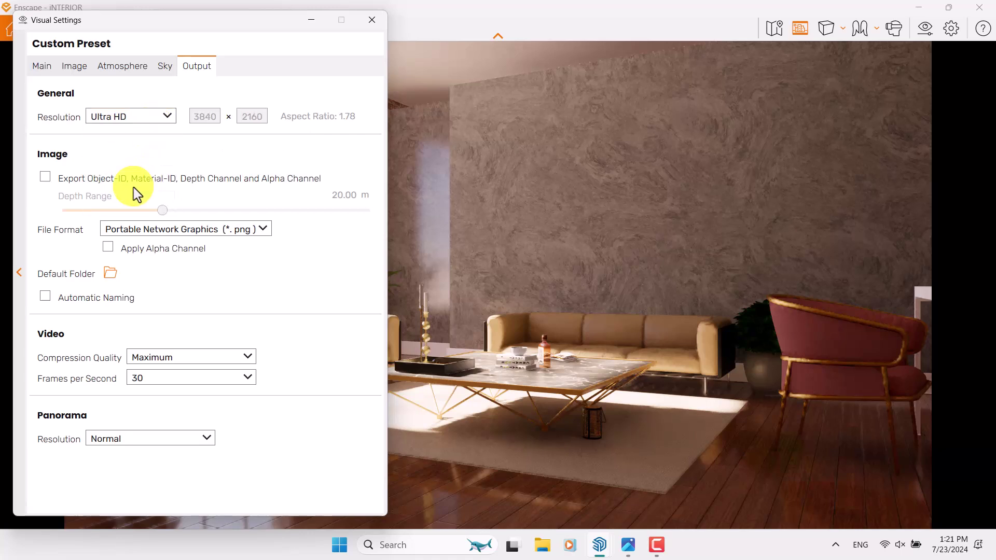
{"action": "left_click", "coordinate": [50, 68]}
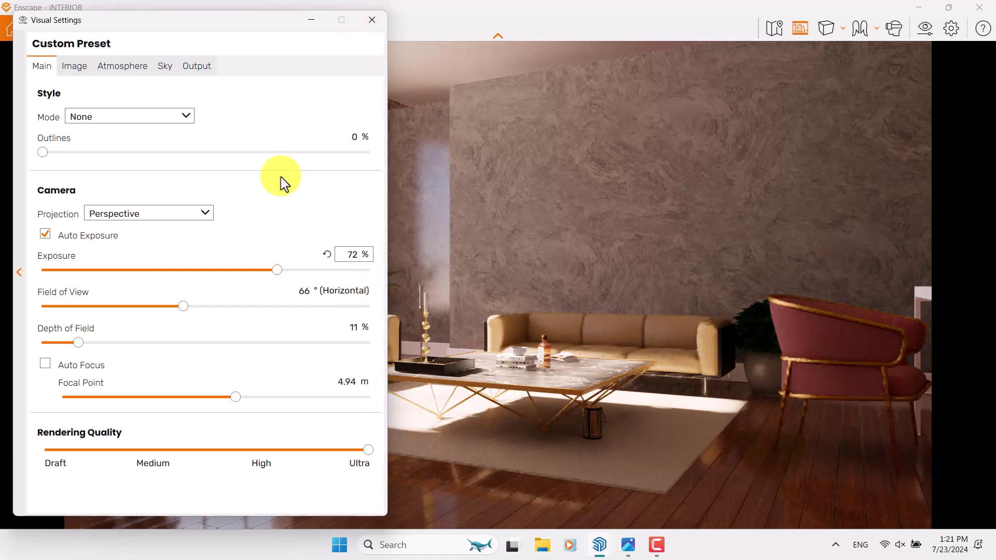
{"action": "left_click", "coordinate": [362, 26]}
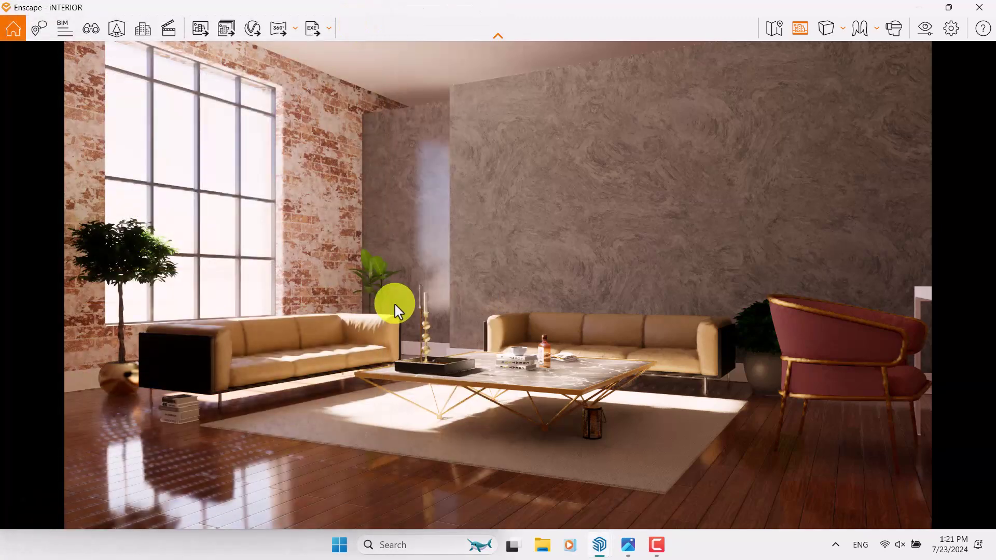
- Place Floor Lamp 007 from the Lighting assets between the two sofas and apply it
{"action": "left_click", "coordinate": [117, 30]}
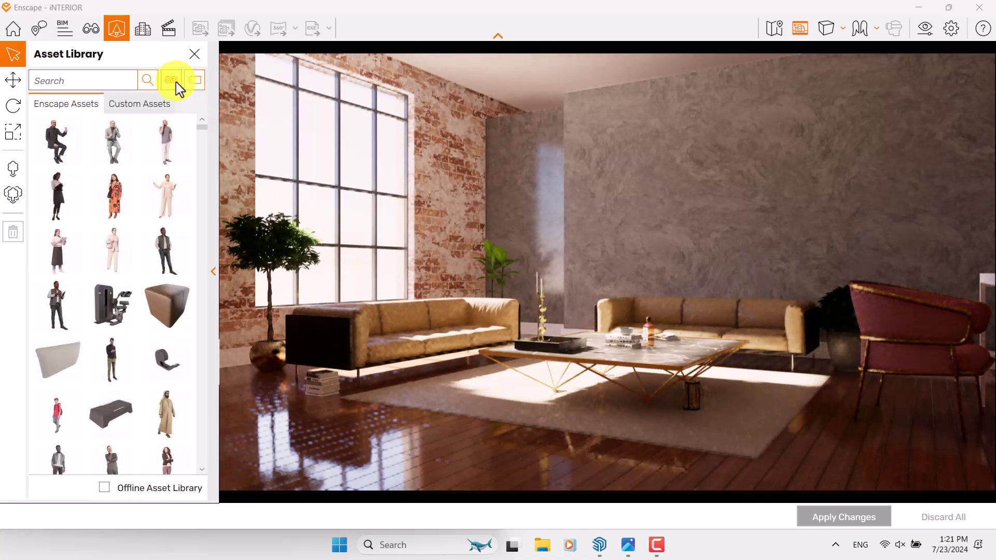
{"action": "left_click", "coordinate": [176, 82]}
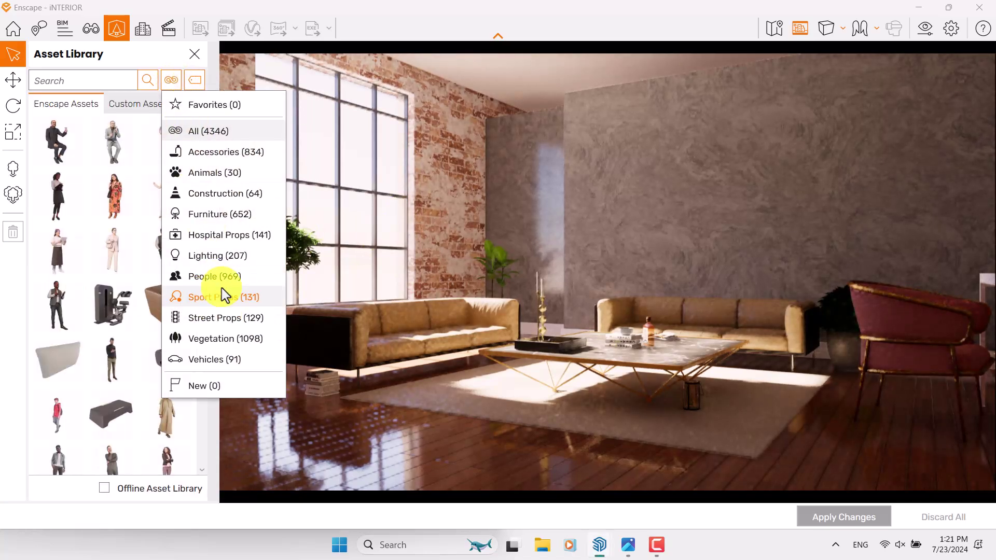
{"action": "left_click", "coordinate": [218, 256]}
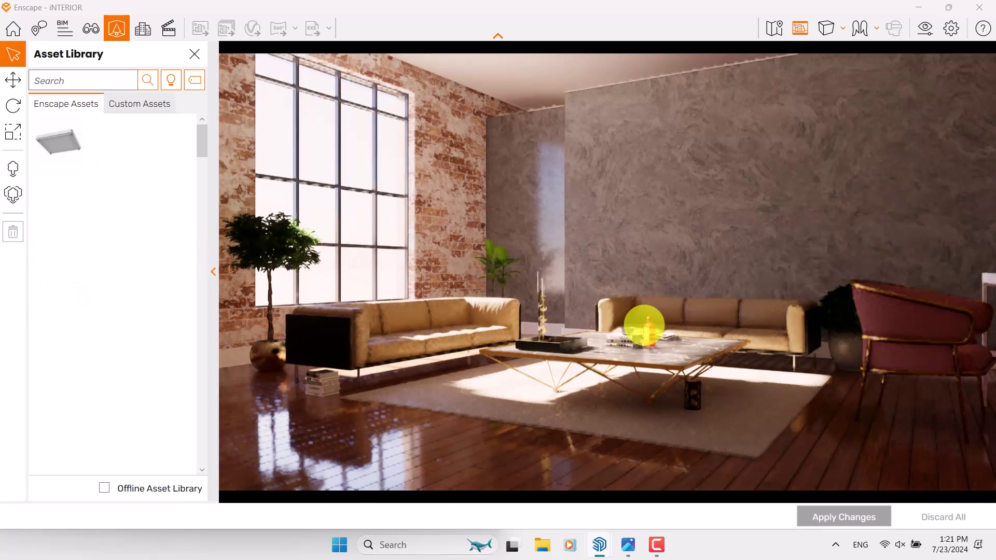
{"action": "scroll", "coordinate": [644, 325], "scroll_direction": "up", "scroll_amount": 5}
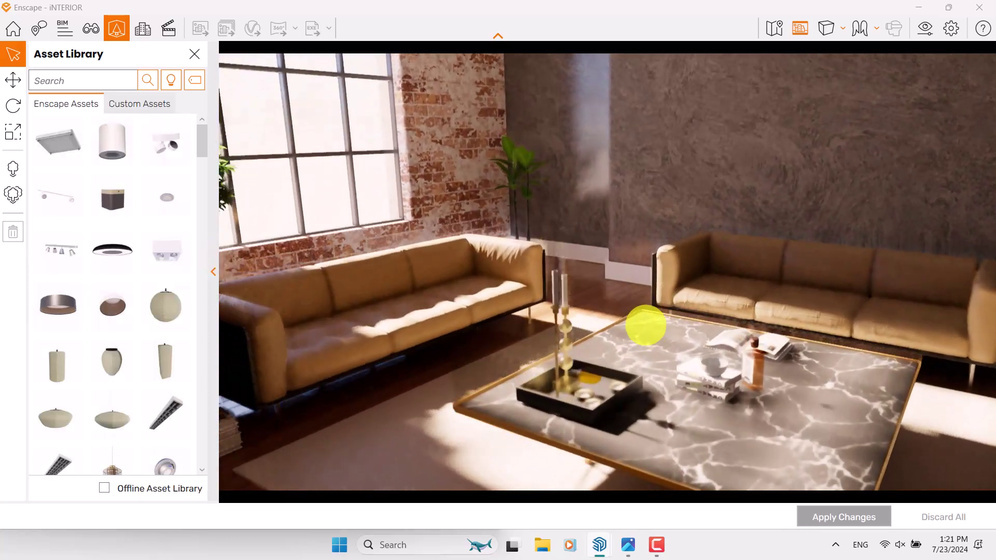
{"action": "scroll", "coordinate": [645, 325], "scroll_direction": "up", "scroll_amount": 5}
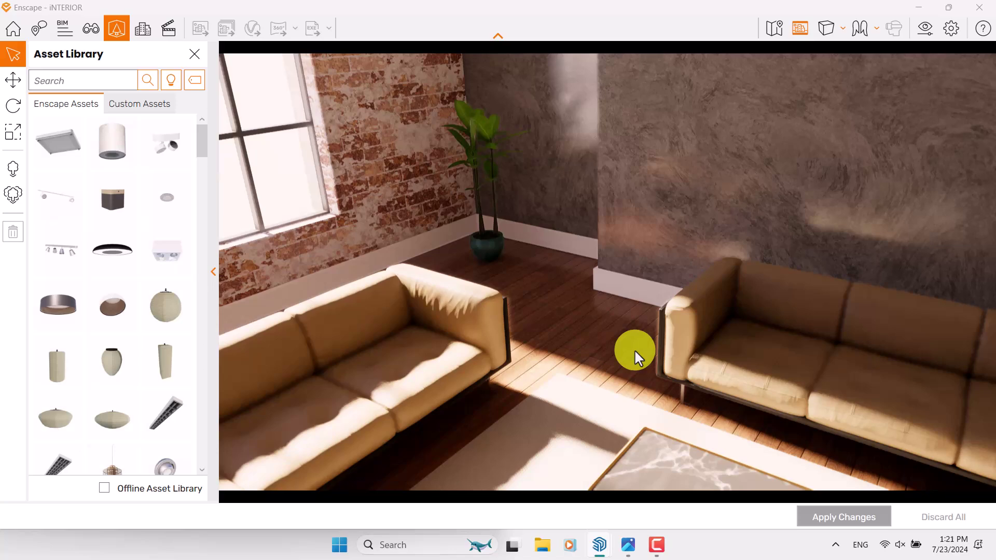
{"action": "scroll", "coordinate": [113, 301], "scroll_direction": "down", "scroll_amount": 10}
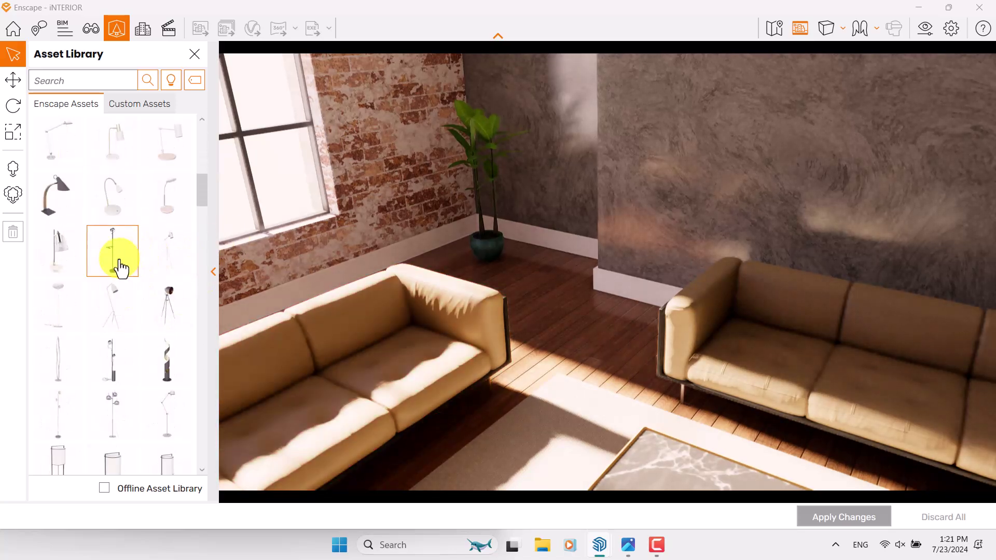
{"action": "scroll", "coordinate": [176, 234], "scroll_direction": "down", "scroll_amount": 1}
{"action": "left_click", "coordinate": [118, 317]}
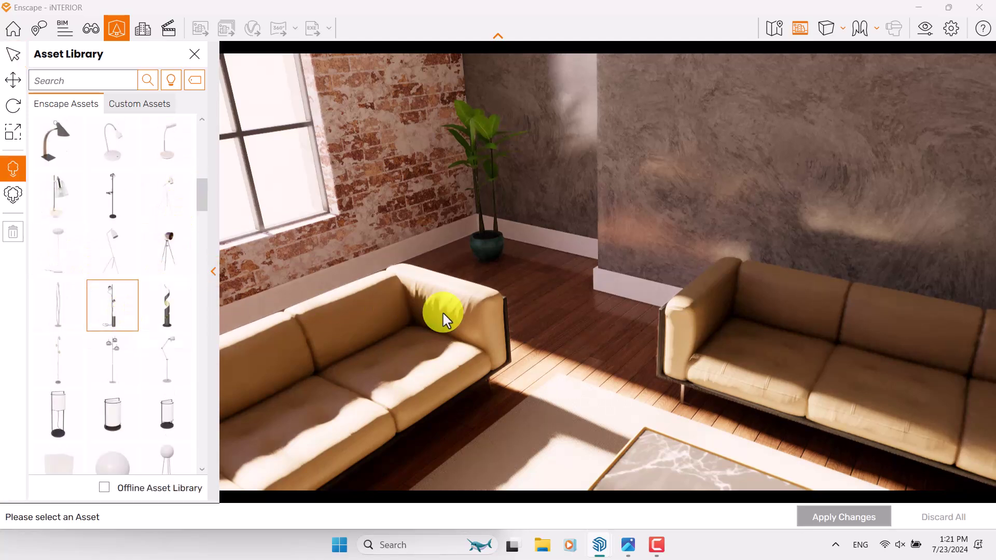
{"action": "left_click", "coordinate": [113, 298]}
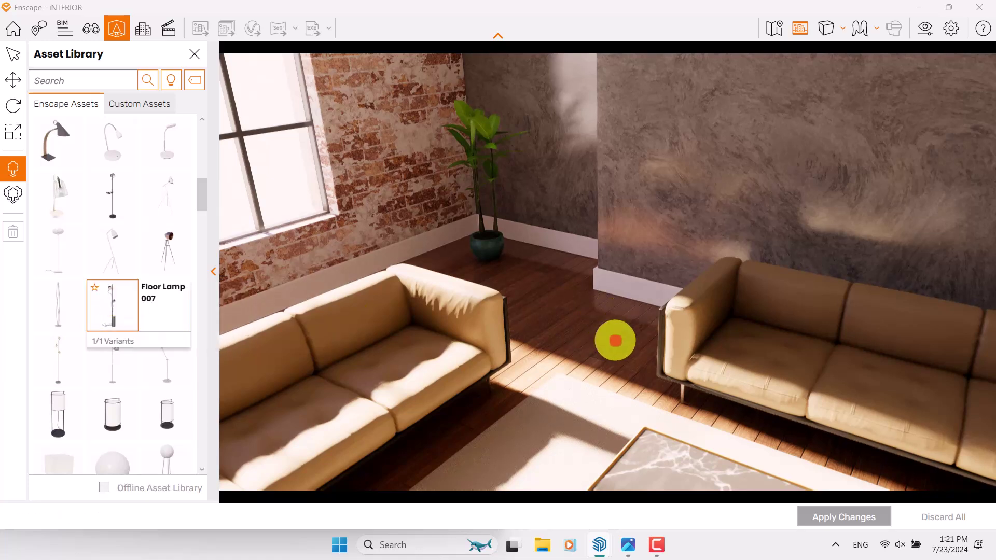
{"action": "left_click", "coordinate": [591, 353]}
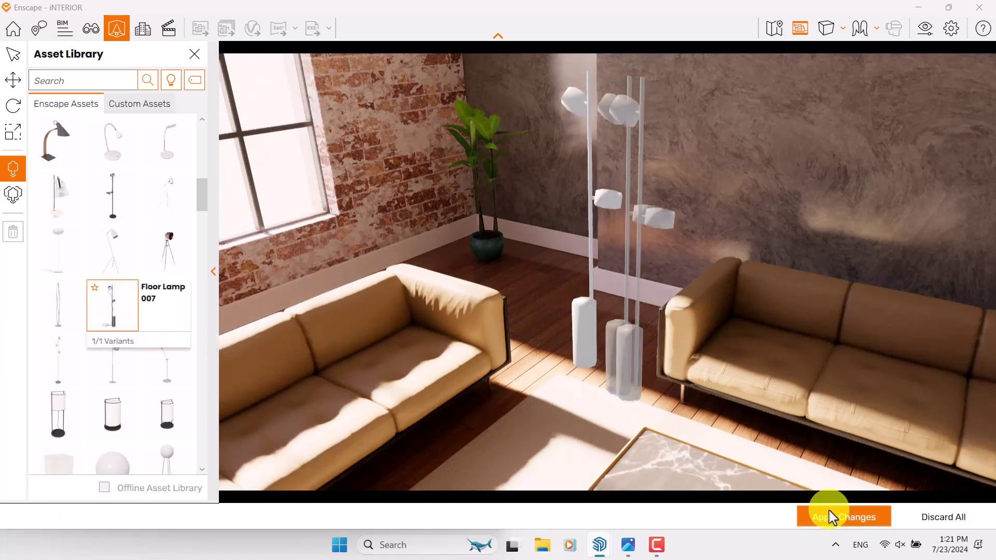
{"action": "left_click", "coordinate": [841, 516]}
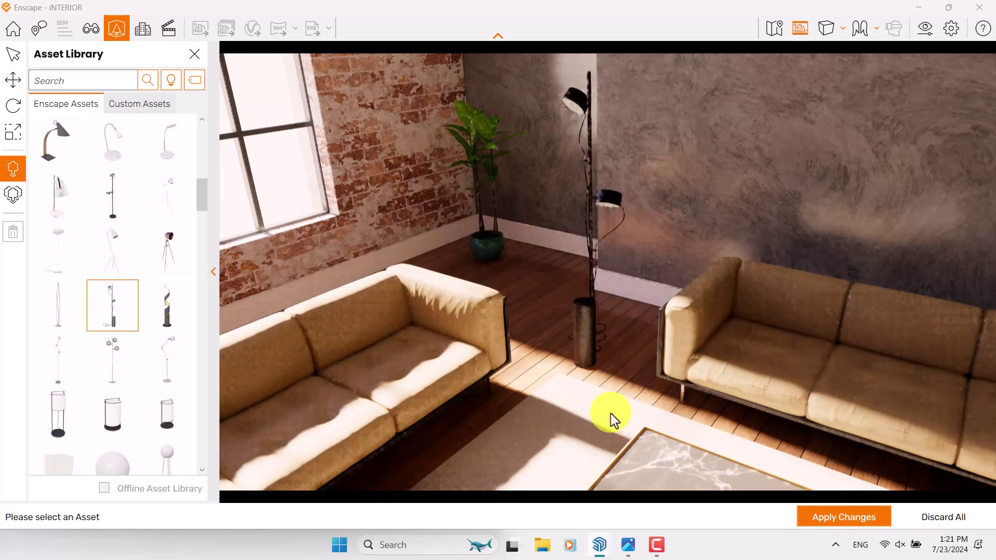
- Rotate the floor lamp about 44° and apply the change
{"action": "left_click", "coordinate": [13, 56]}
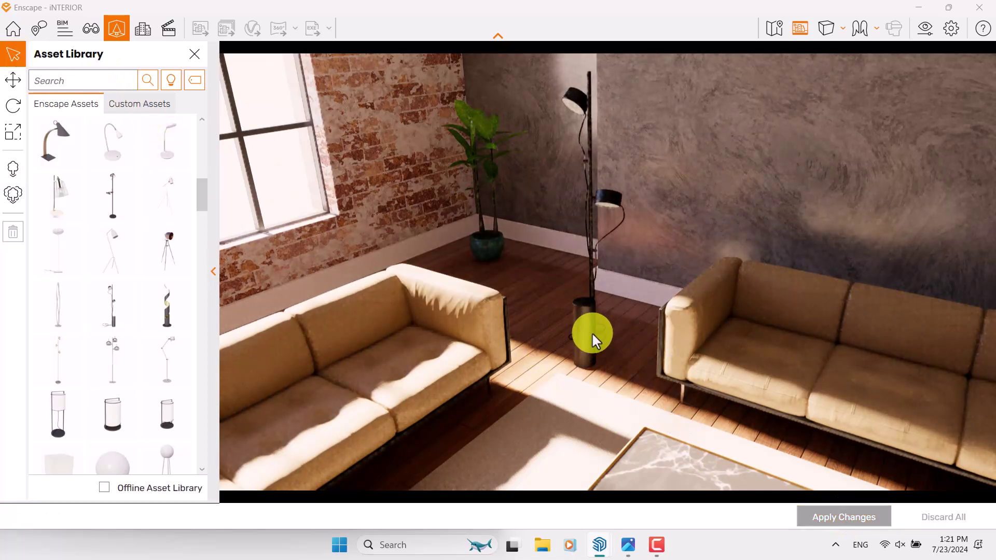
{"action": "left_click", "coordinate": [584, 329]}
{"action": "left_click", "coordinate": [13, 107]}
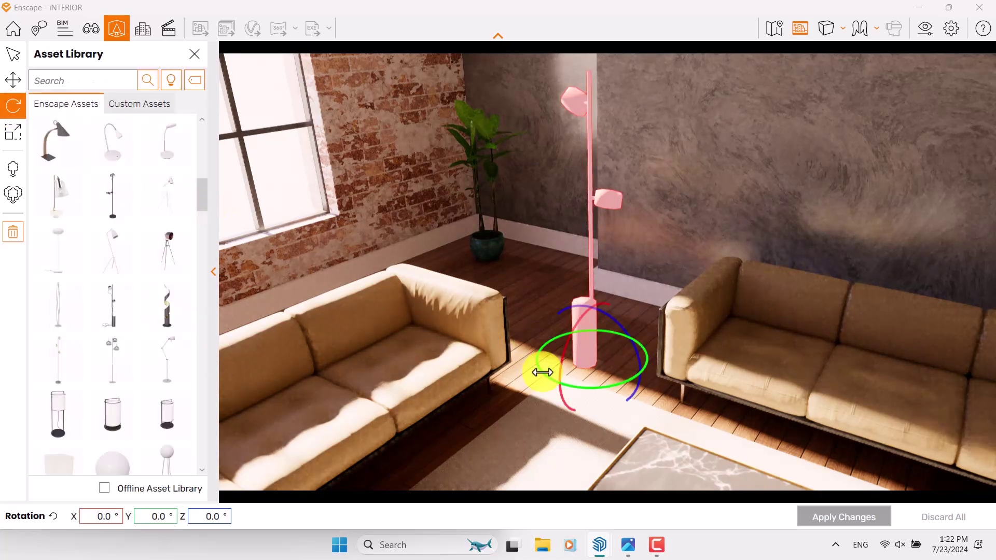
{"action": "left_click_drag", "start_coordinate": [541, 373], "coordinate": [540, 370]}
{"action": "left_click", "coordinate": [866, 518]}
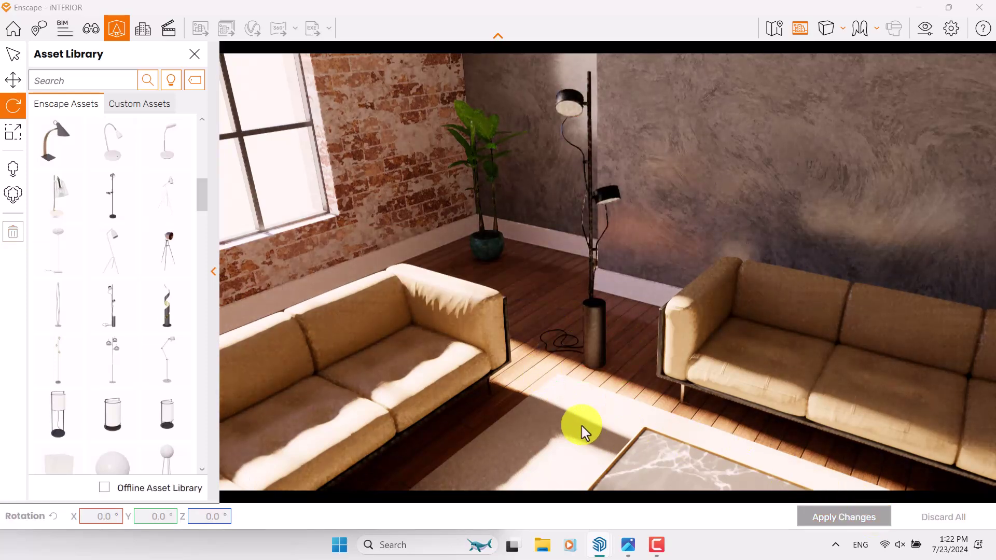
- Return the camera to the saved iNTERIOR view and reopen the Asset Library
{"action": "key", "text": "d"}
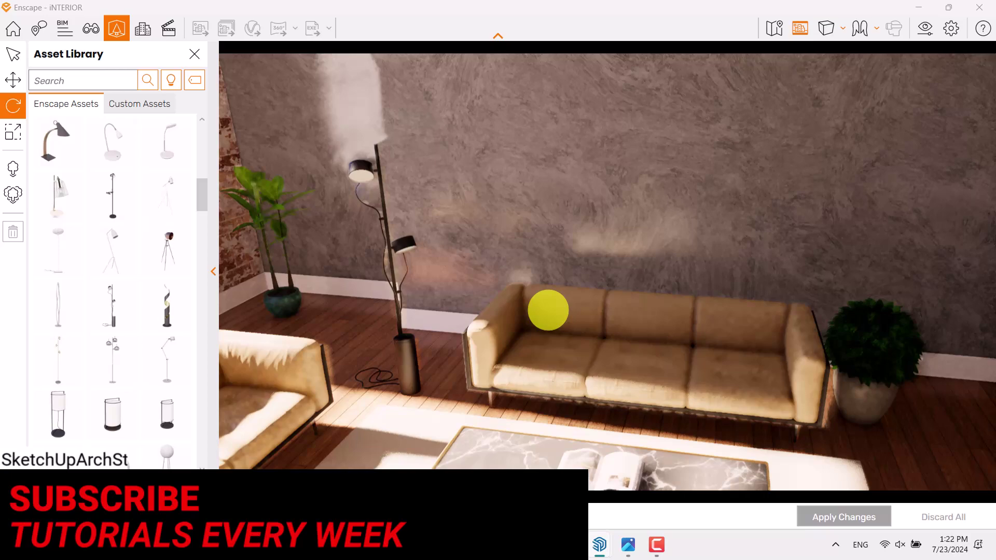
{"action": "left_click", "coordinate": [90, 28]}
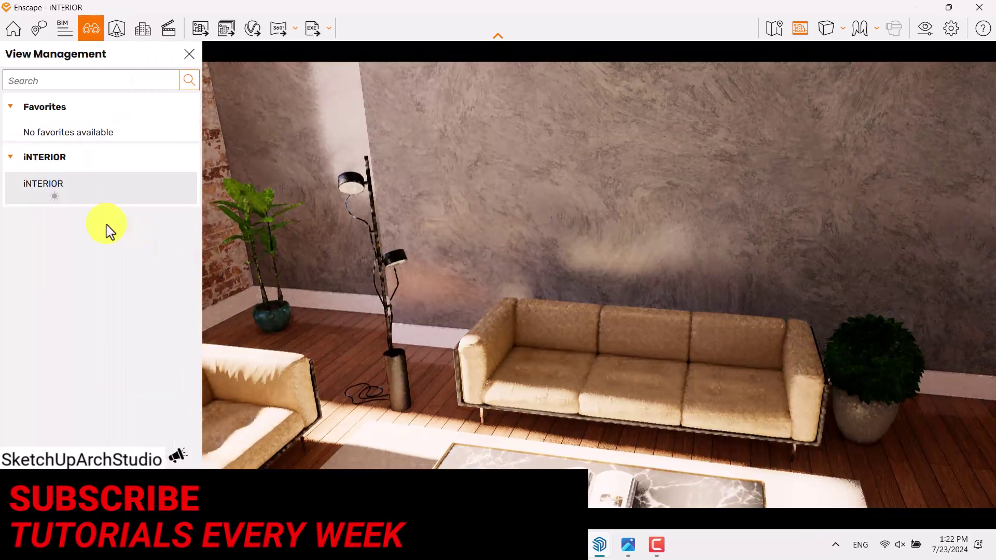
{"action": "left_click", "coordinate": [66, 196]}
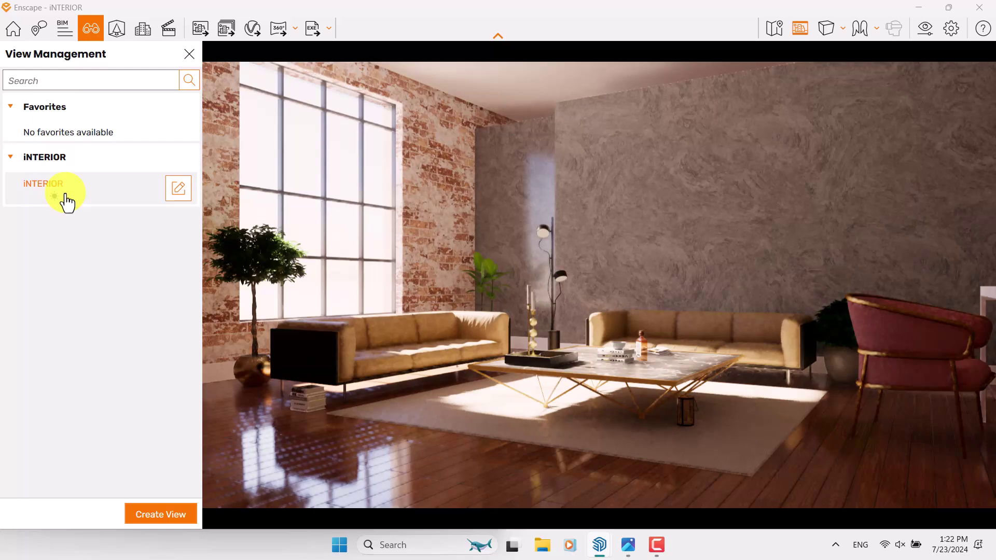
{"action": "left_click", "coordinate": [190, 55]}
{"action": "left_click", "coordinate": [119, 30]}
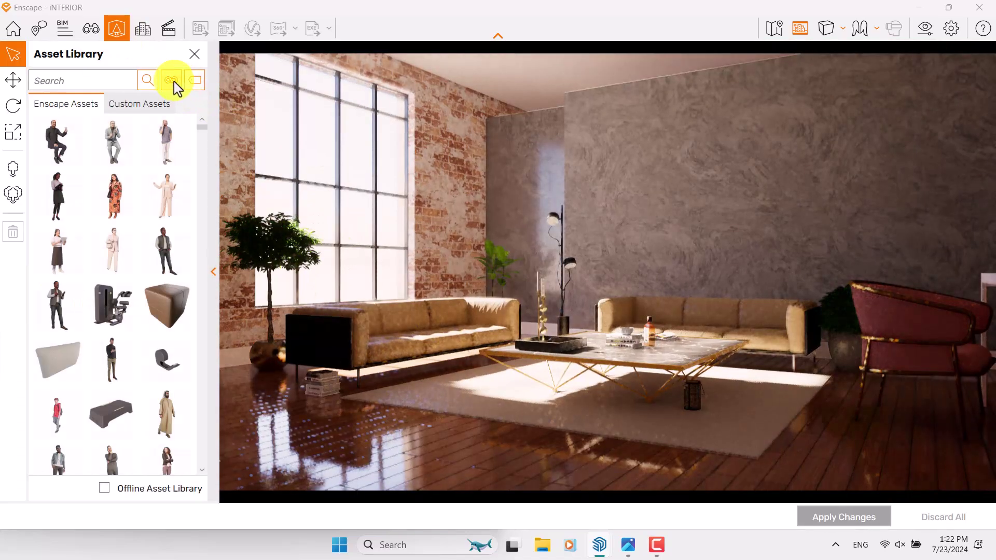
- Filter the Asset Library to show only Toy assets
{"action": "left_click", "coordinate": [174, 83]}
{"action": "left_click", "coordinate": [187, 151]}
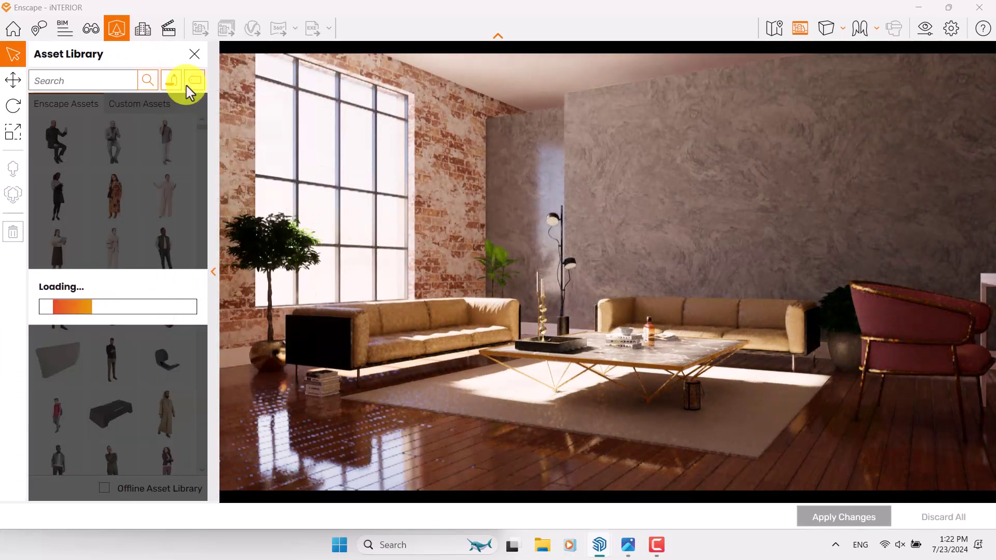
{"action": "left_click", "coordinate": [187, 85]}
{"action": "scroll", "coordinate": [202, 260], "scroll_direction": "down", "scroll_amount": 2}
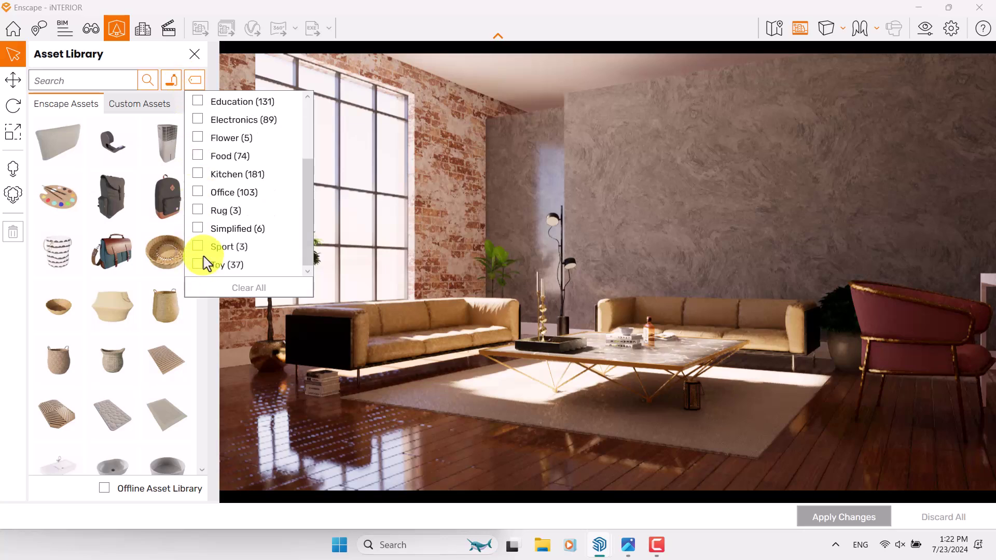
{"action": "left_click", "coordinate": [198, 264]}
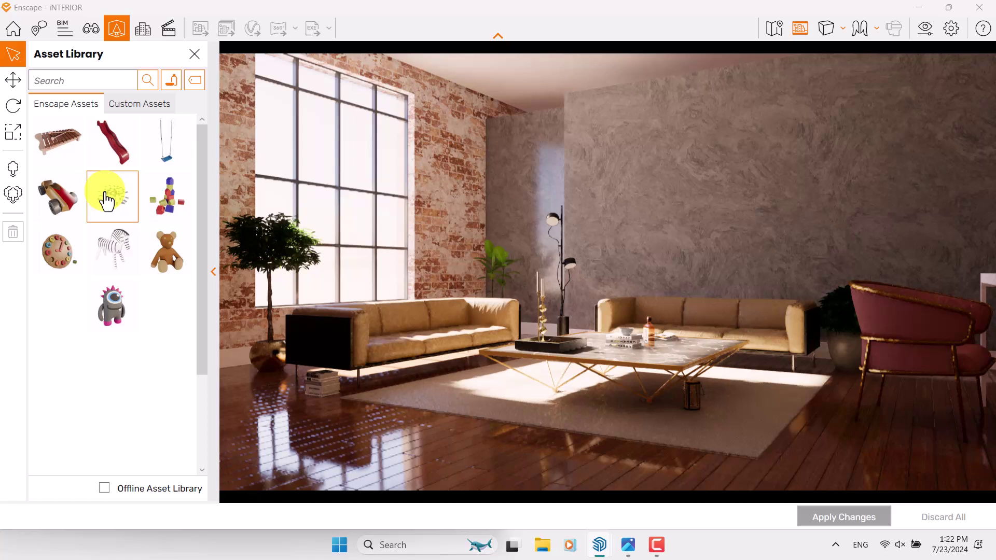
- Place the Toy 002: Houses, the teddy bear and the red octopus on the floor
{"action": "left_click", "coordinate": [165, 195]}
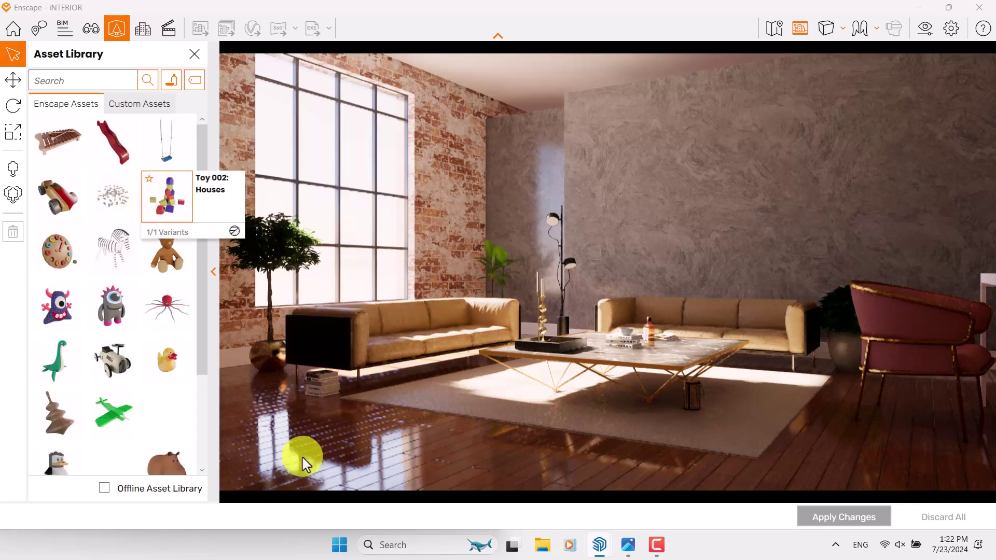
{"action": "left_click", "coordinate": [292, 467]}
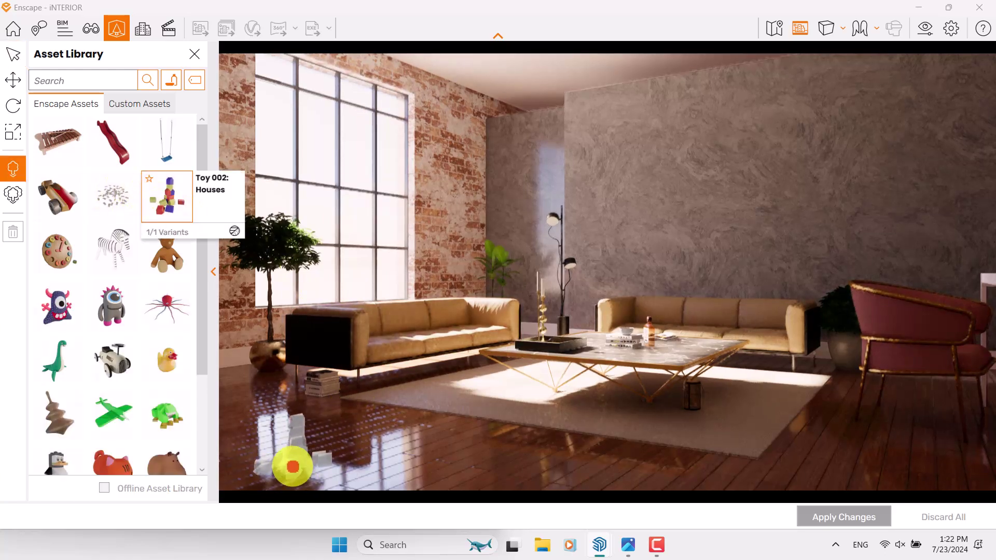
{"action": "left_click", "coordinate": [293, 466]}
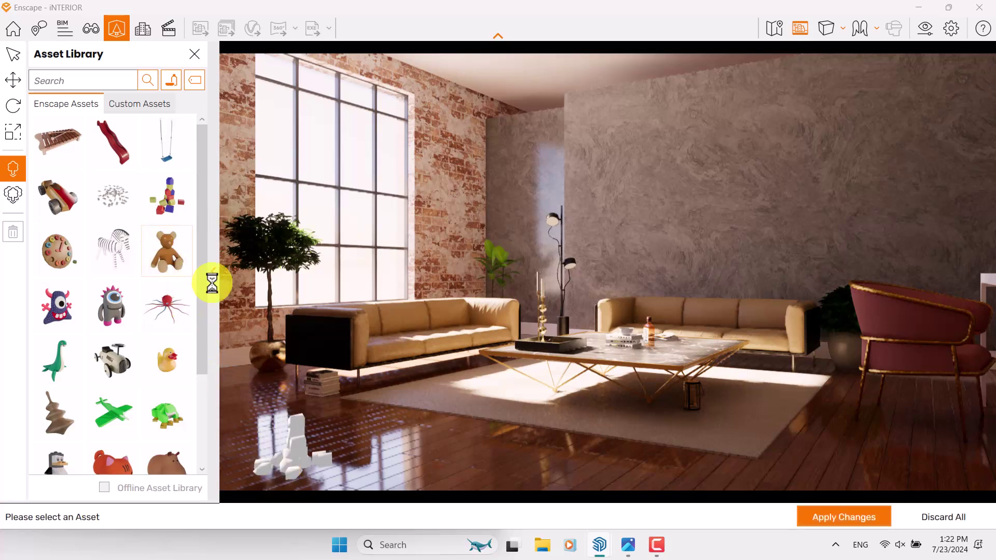
{"action": "left_click", "coordinate": [167, 251]}
{"action": "left_click", "coordinate": [363, 438]}
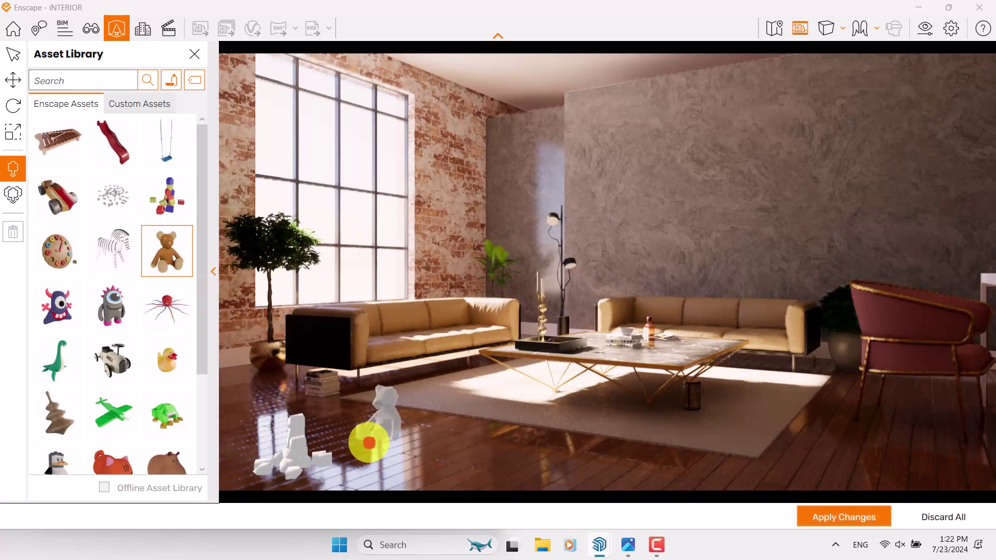
{"action": "left_click", "coordinate": [167, 306]}
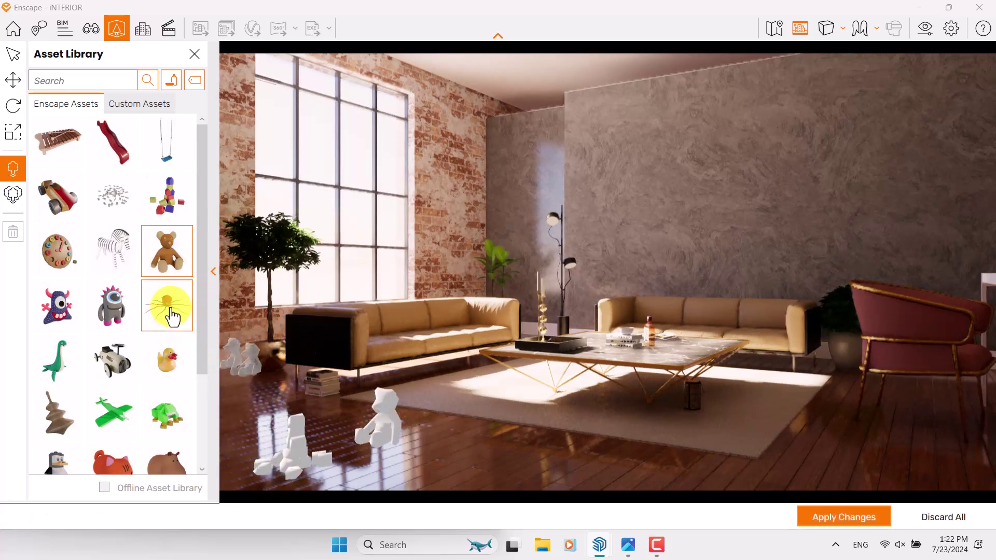
{"action": "left_click", "coordinate": [530, 433]}
{"action": "left_click", "coordinate": [507, 455]}
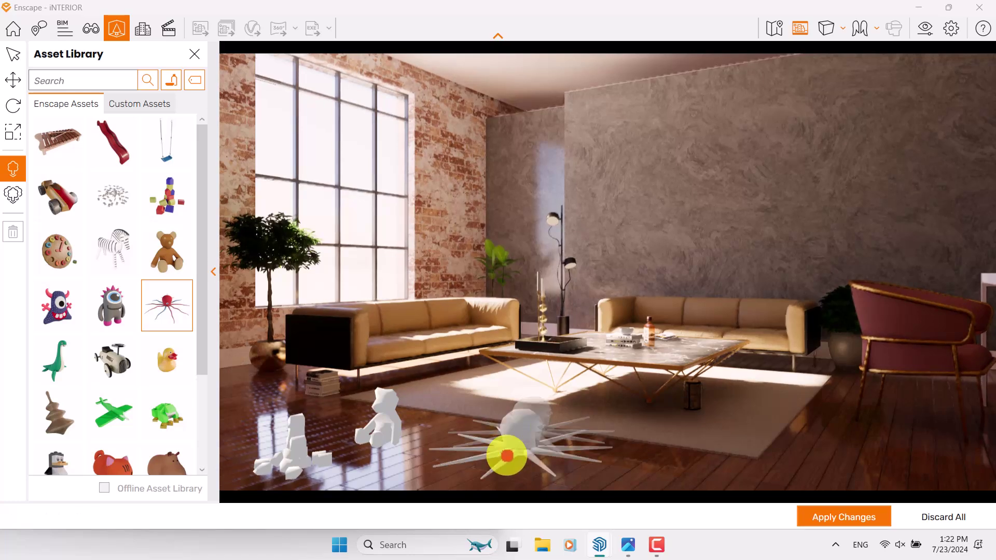
- Add the white ride-on car, scattered toy pieces and train set, then apply changes
{"action": "left_click", "coordinate": [146, 382]}
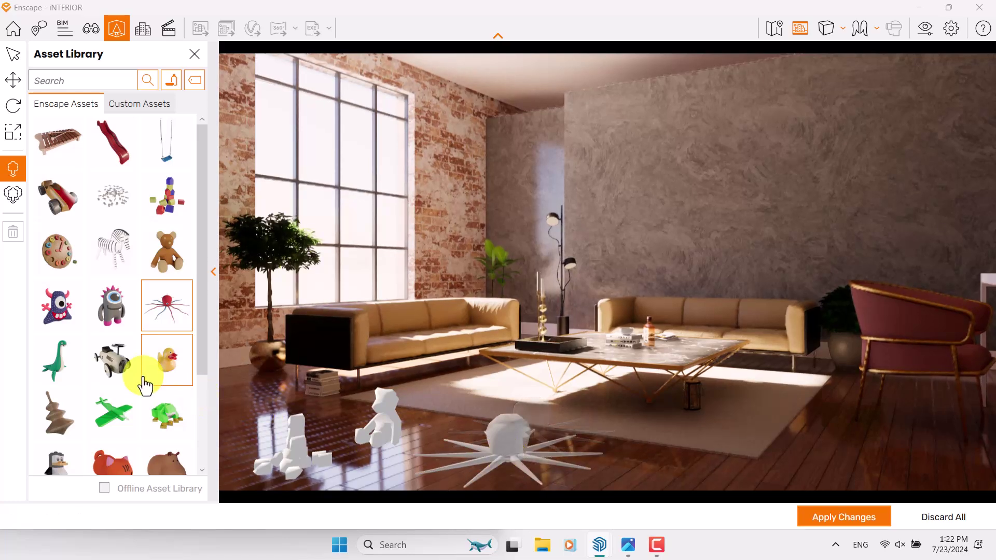
{"action": "left_click", "coordinate": [112, 359]}
{"action": "left_click", "coordinate": [696, 459]}
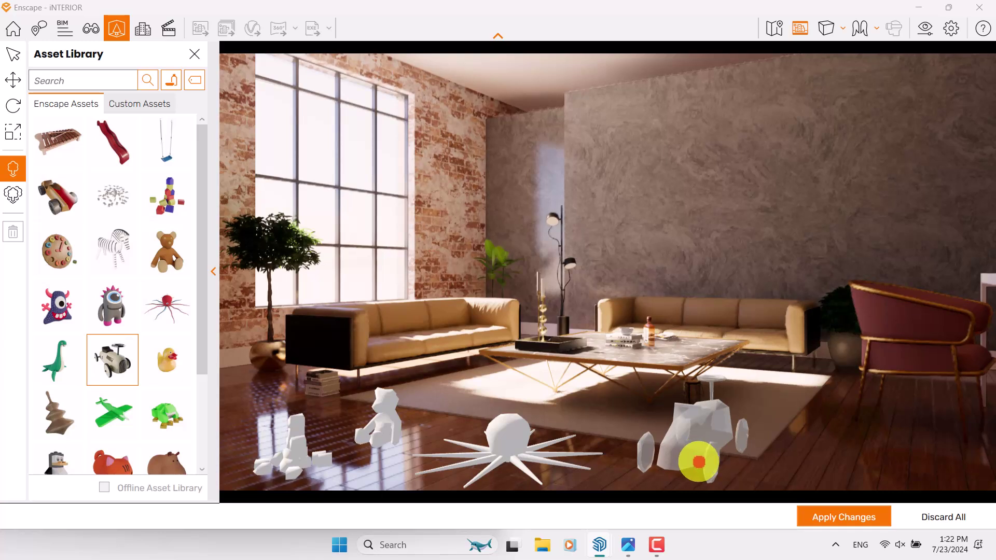
{"action": "left_click", "coordinate": [58, 364]}
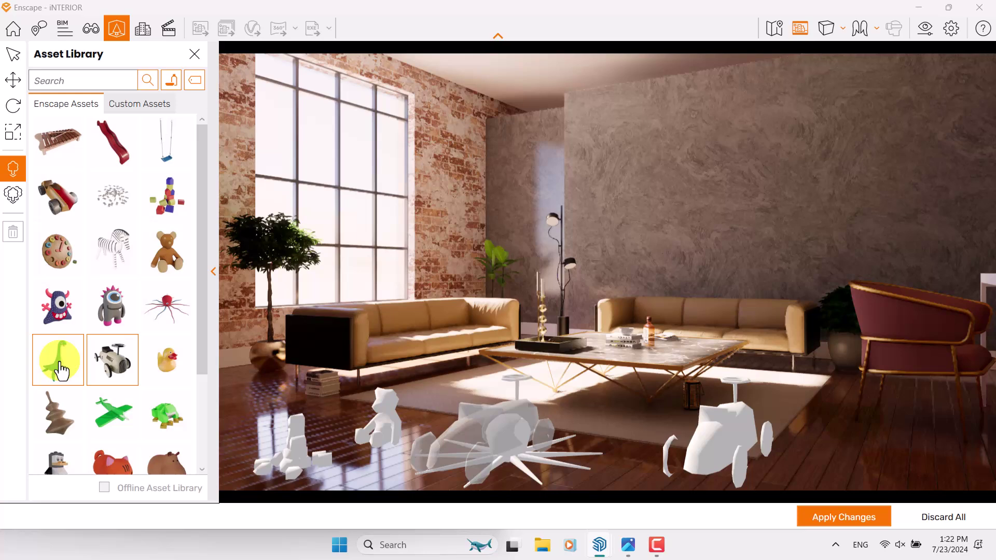
{"action": "left_click", "coordinate": [113, 198]}
{"action": "left_click", "coordinate": [335, 420]}
{"action": "scroll", "coordinate": [132, 385], "scroll_direction": "down", "scroll_amount": 3}
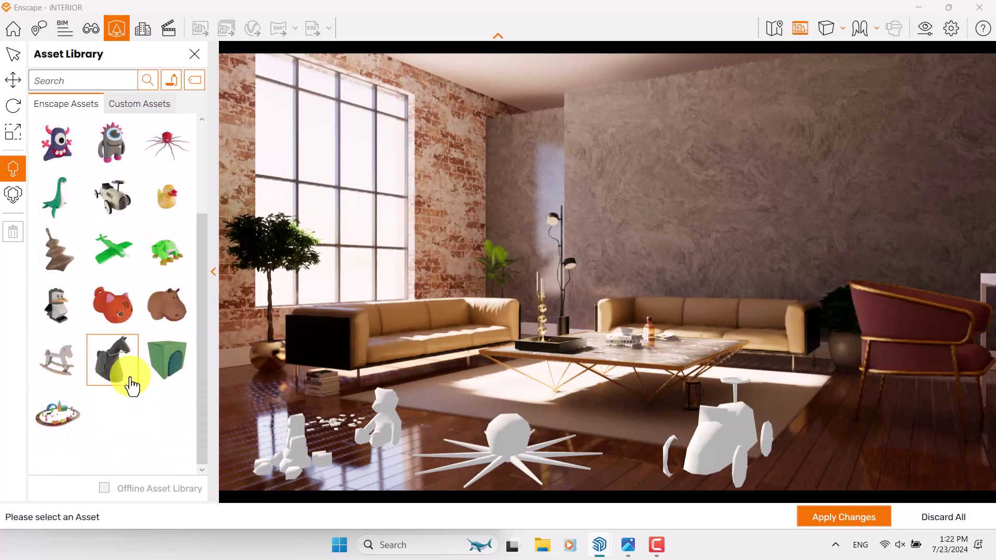
{"action": "left_click", "coordinate": [69, 421]}
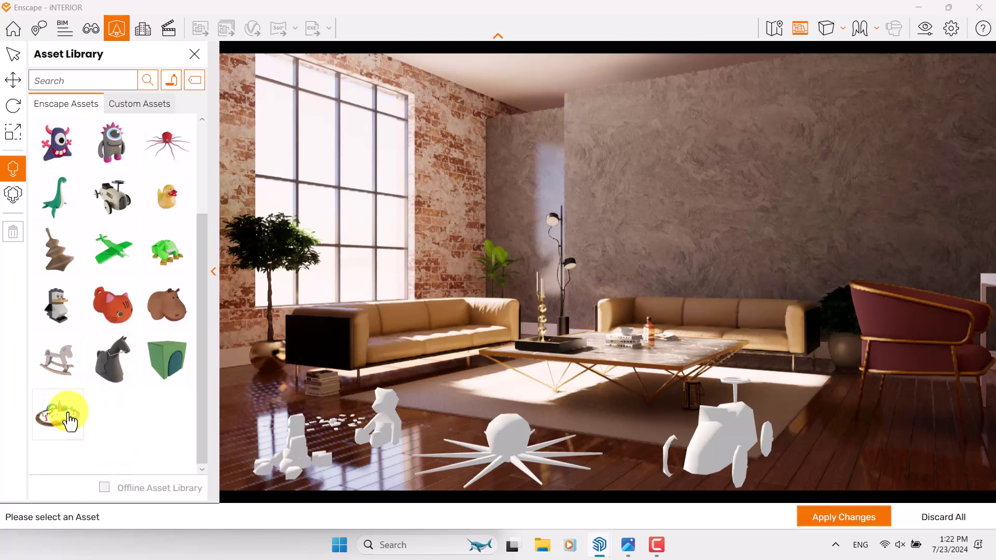
{"action": "left_click", "coordinate": [463, 399]}
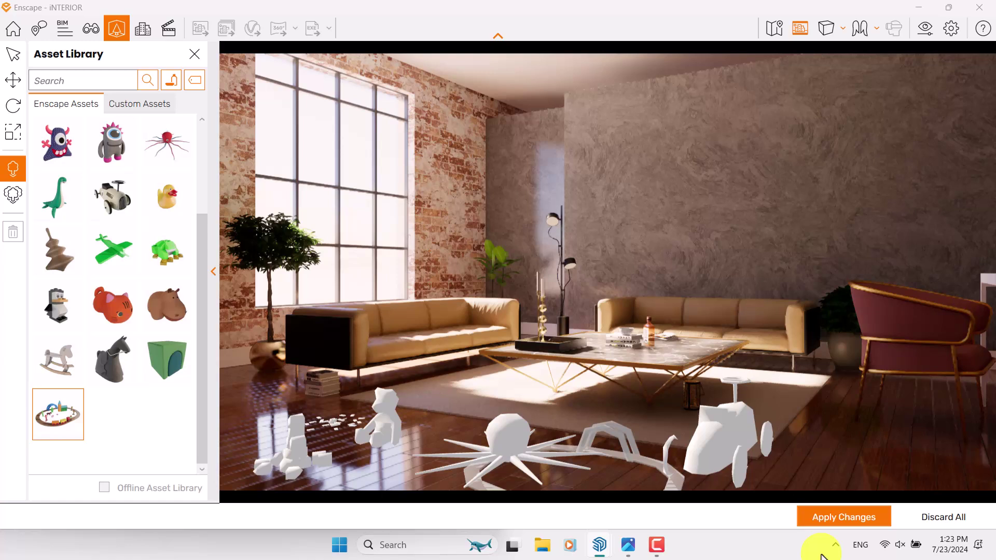
{"action": "left_click", "coordinate": [842, 524]}
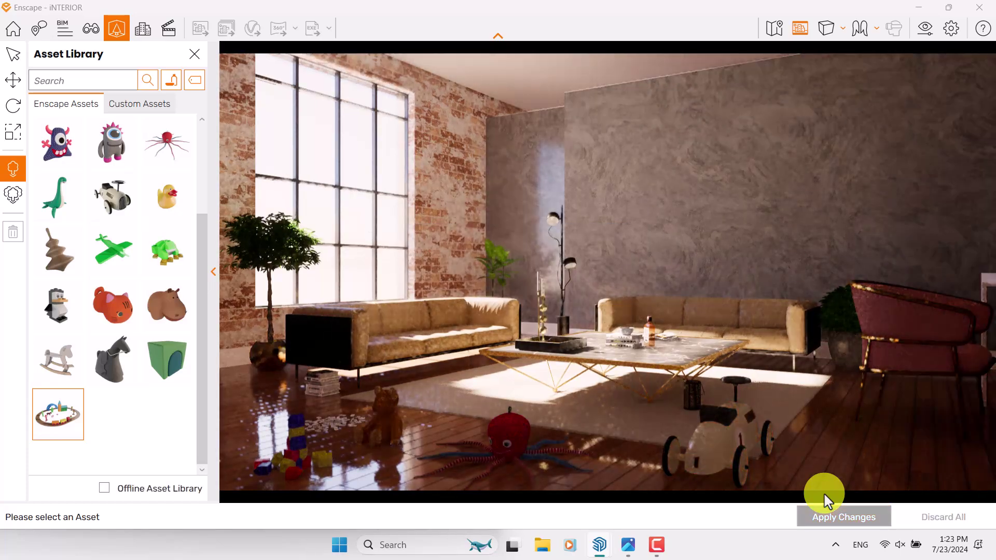
{"action": "left_click", "coordinate": [195, 54]}
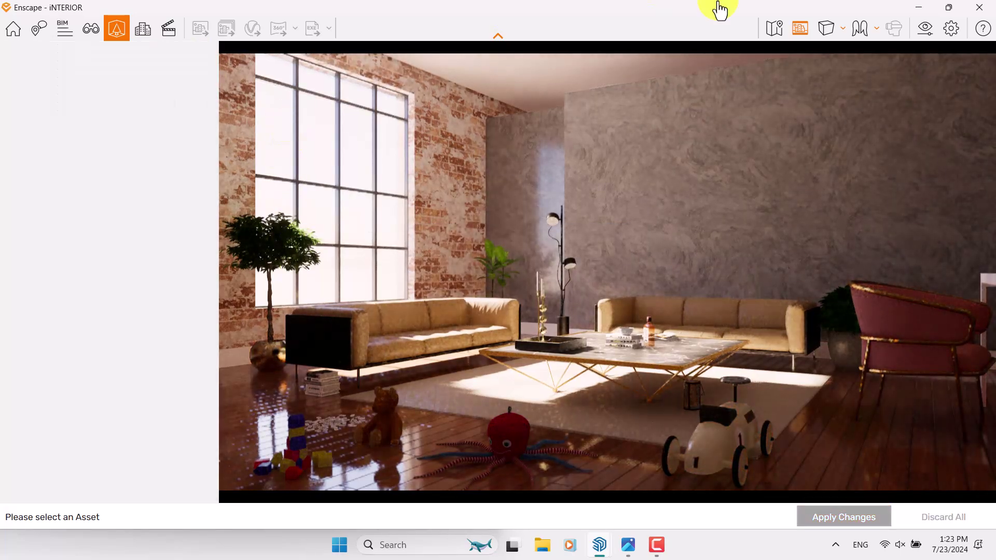
- Dock Enscape on the right half and edit the Wood 01, Brick Bond material
{"action": "left_click_drag", "start_coordinate": [718, 8], "coordinate": [993, 124]}
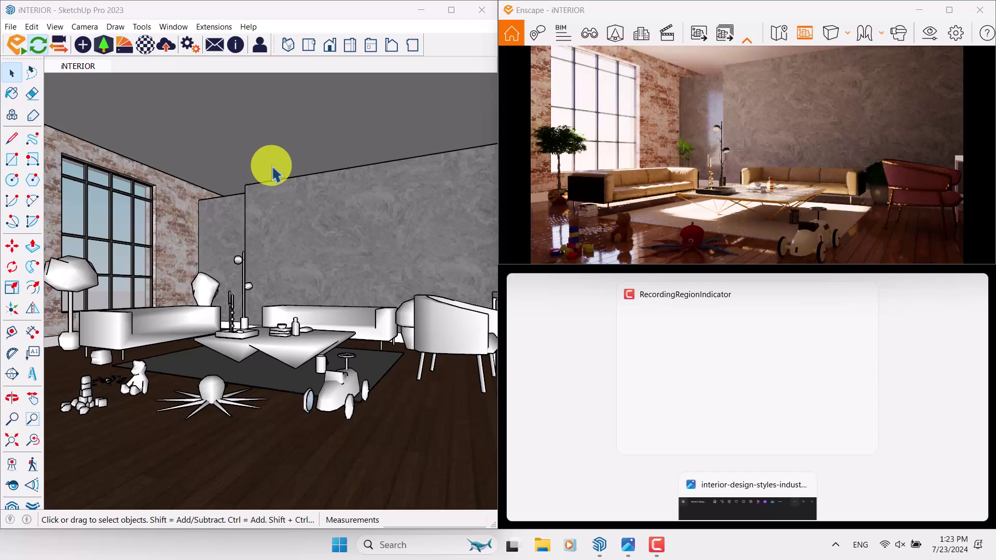
{"action": "left_click_drag", "start_coordinate": [757, 17], "coordinate": [991, 187]}
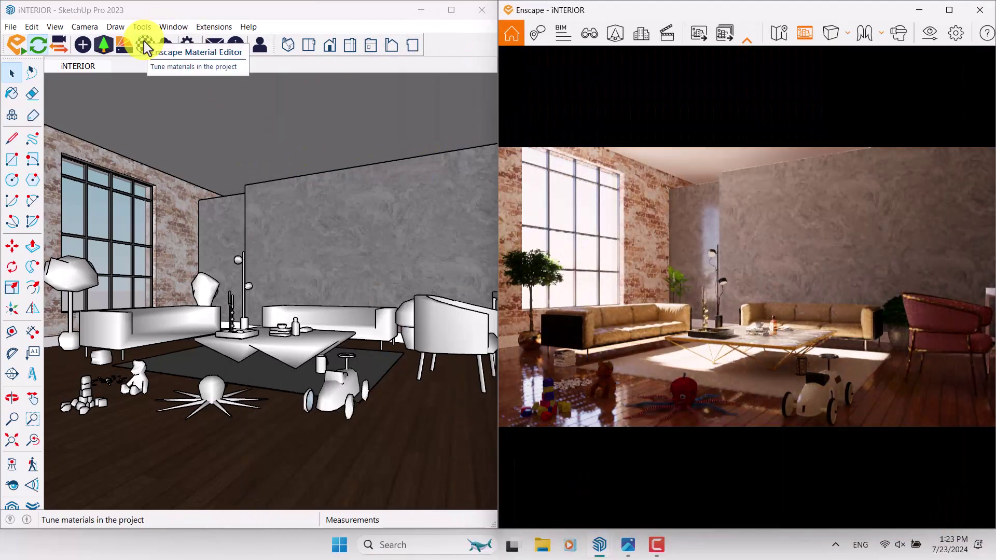
{"action": "left_click", "coordinate": [145, 45]}
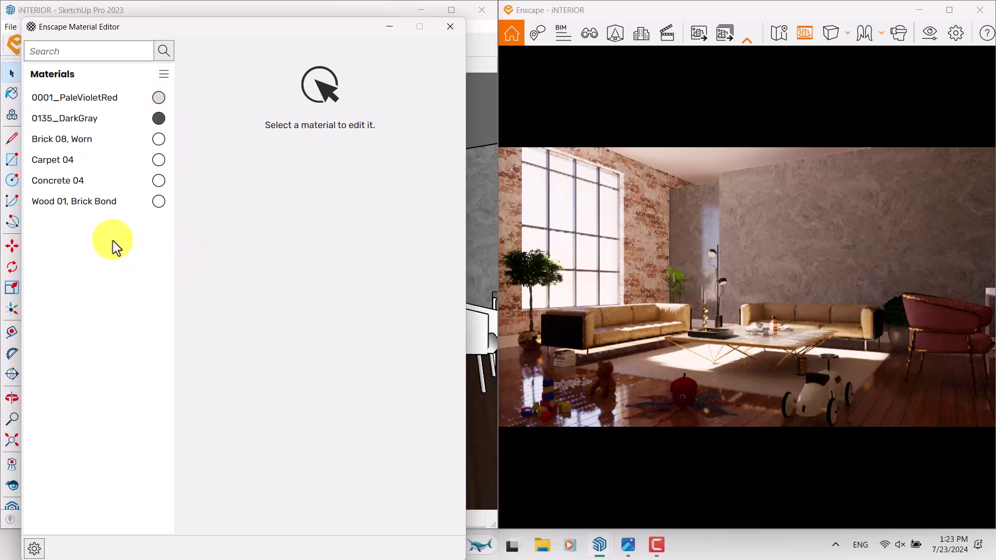
{"action": "left_click", "coordinate": [80, 206]}
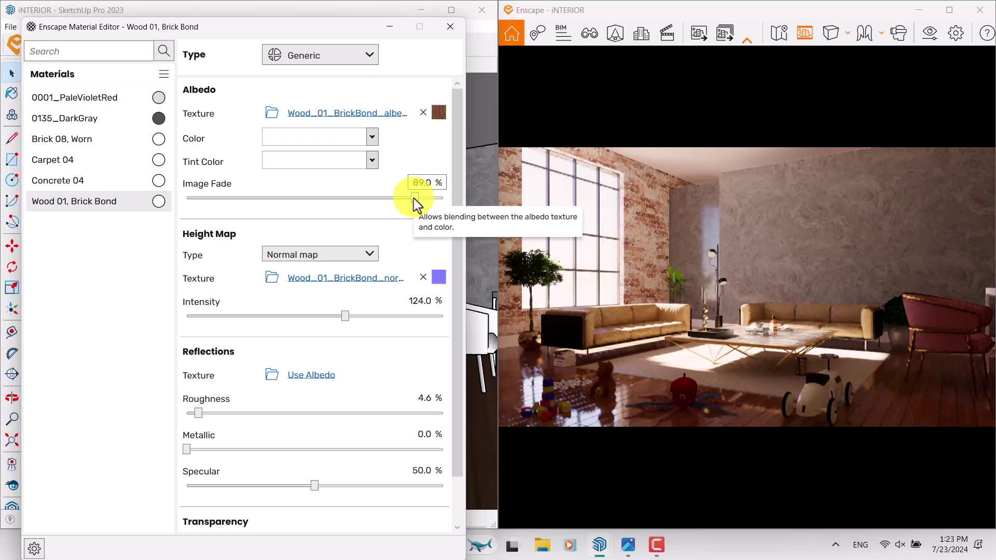
- Lower the wood floor's image fade and set its bump intensity
{"action": "left_click_drag", "start_coordinate": [415, 198], "coordinate": [307, 198]}
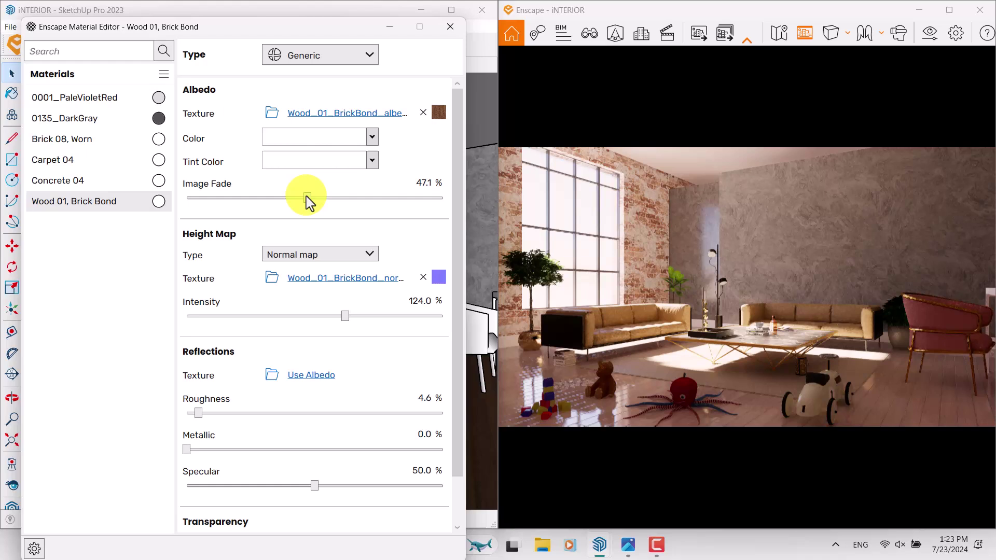
{"action": "left_click_drag", "start_coordinate": [306, 196], "coordinate": [305, 197]}
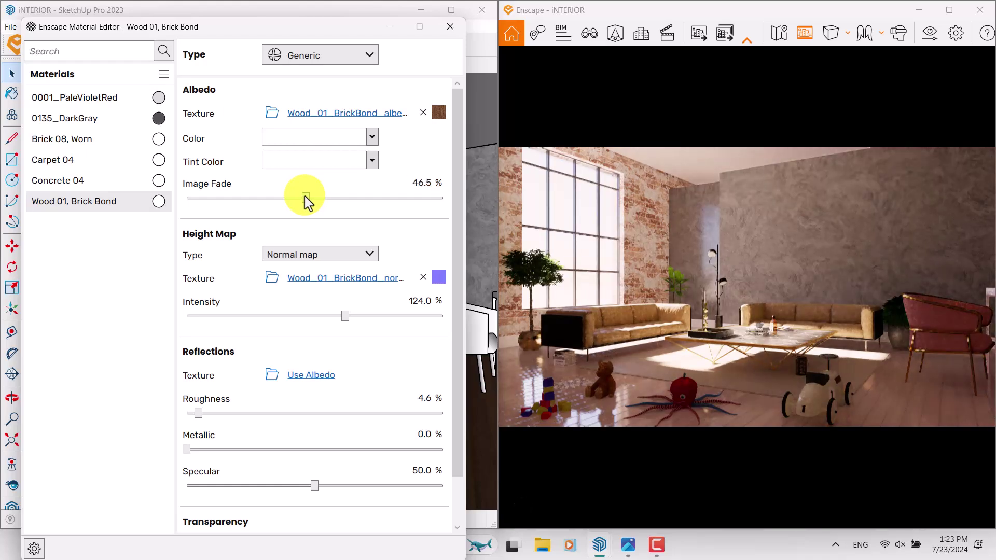
{"action": "double_click", "coordinate": [427, 183]}
{"action": "type", "text": "41"}
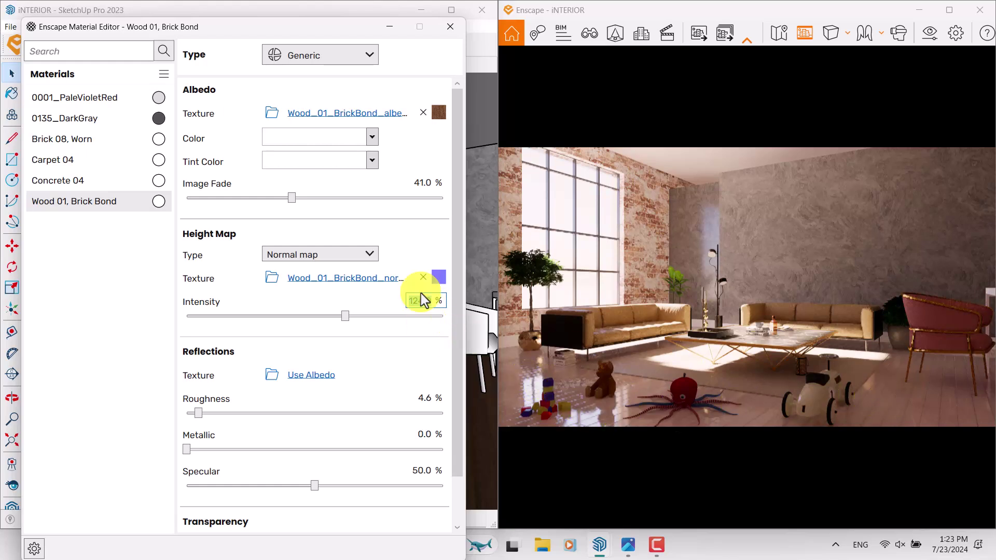
{"action": "type", "text": "165"}
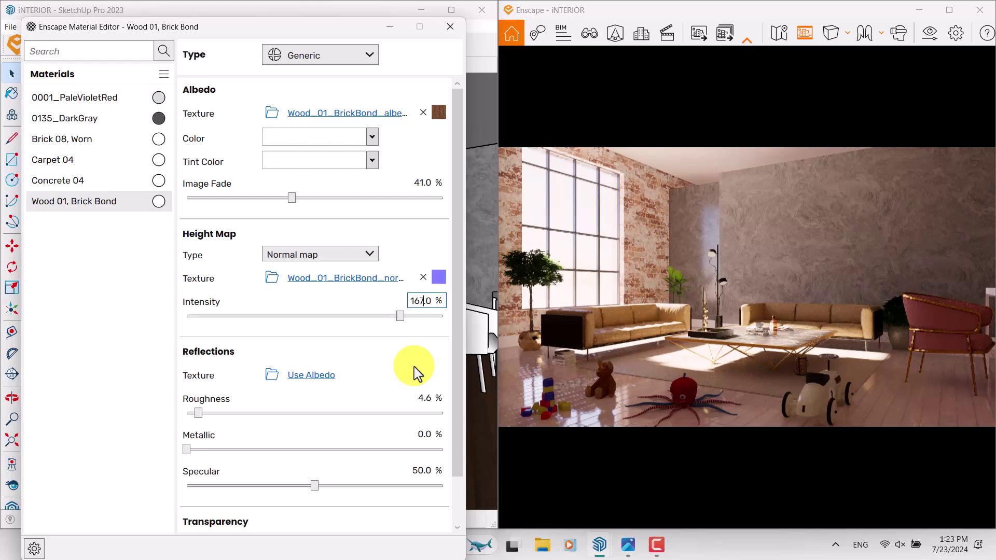
{"action": "left_click", "coordinate": [426, 399]}
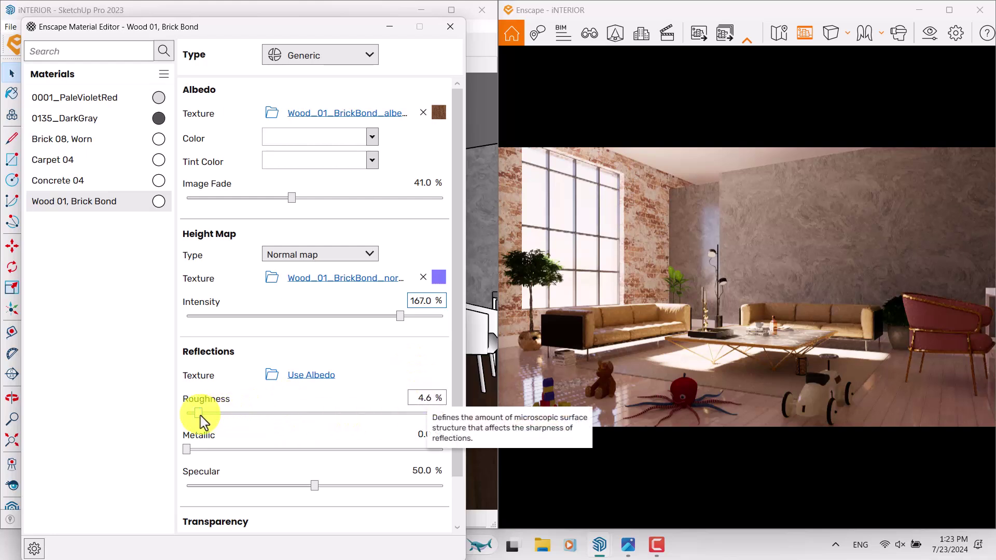
- Set the wood floor's reflection roughness to 24% and specular to 71%
{"action": "left_click_drag", "start_coordinate": [200, 416], "coordinate": [249, 414]}
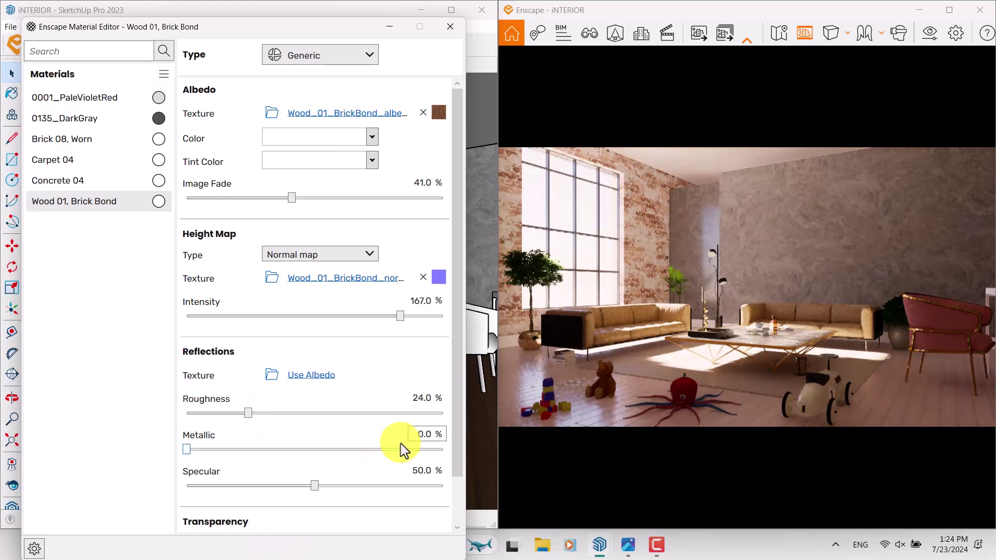
{"action": "left_click", "coordinate": [422, 398]}
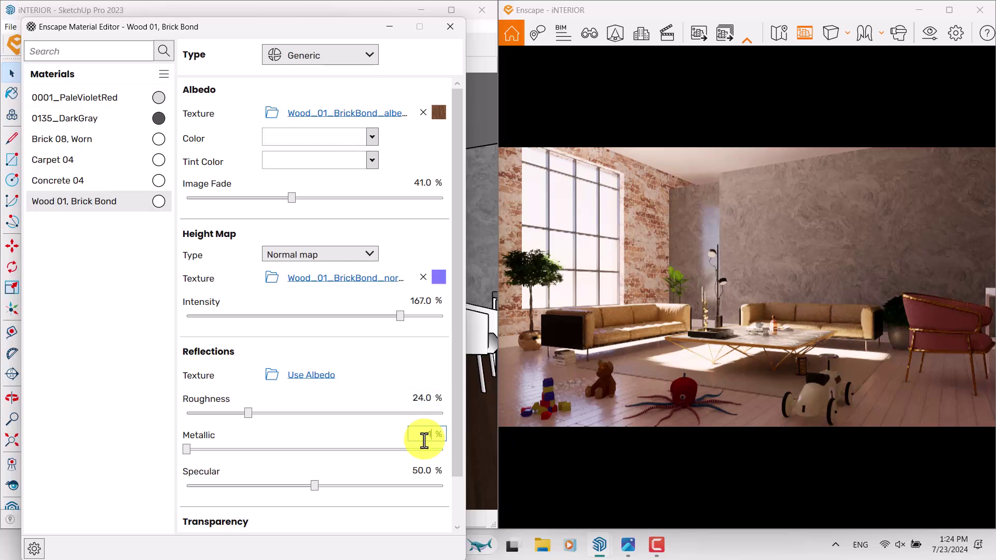
{"action": "type", "text": "1"}
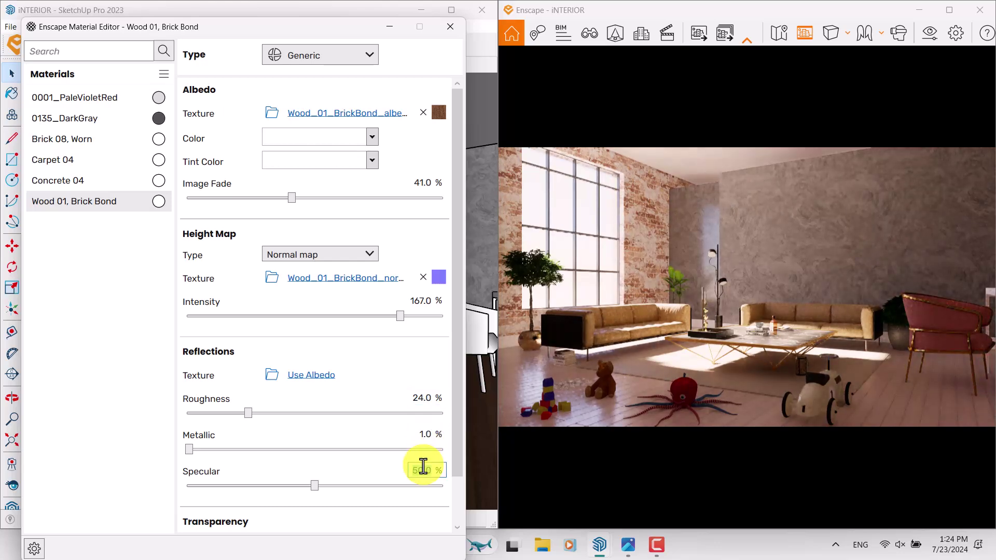
{"action": "type", "text": "70"}
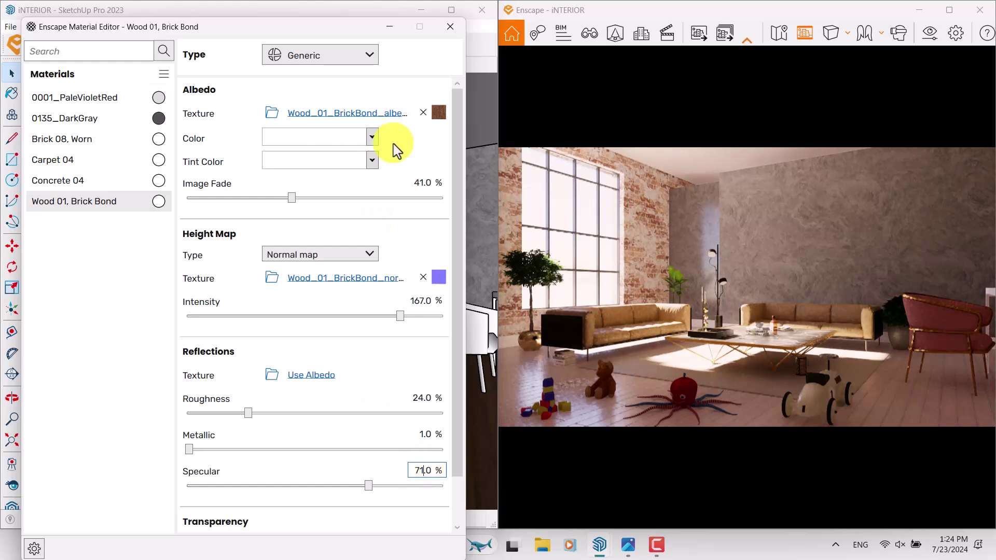
{"action": "left_click", "coordinate": [81, 181]}
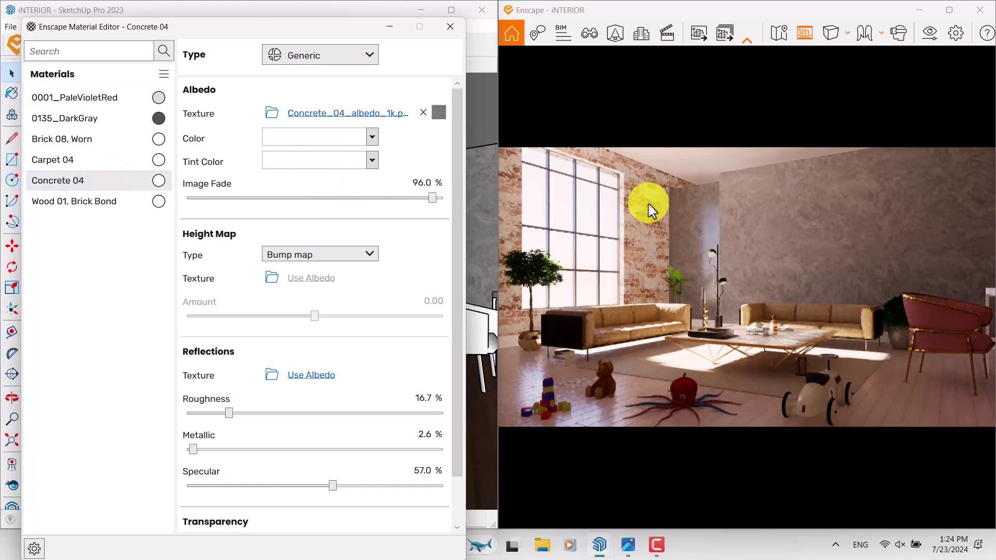
- Give Concrete 04 a grey base colour and a darker grey tint colour
{"action": "left_click", "coordinate": [358, 142]}
{"action": "left_click", "coordinate": [296, 200]}
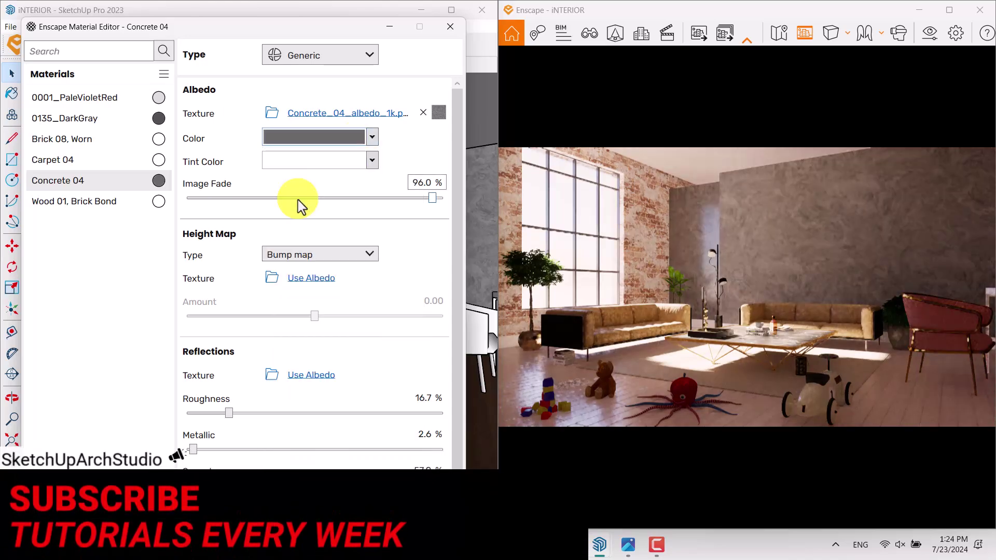
{"action": "left_click", "coordinate": [353, 164]}
{"action": "left_click", "coordinate": [298, 221]}
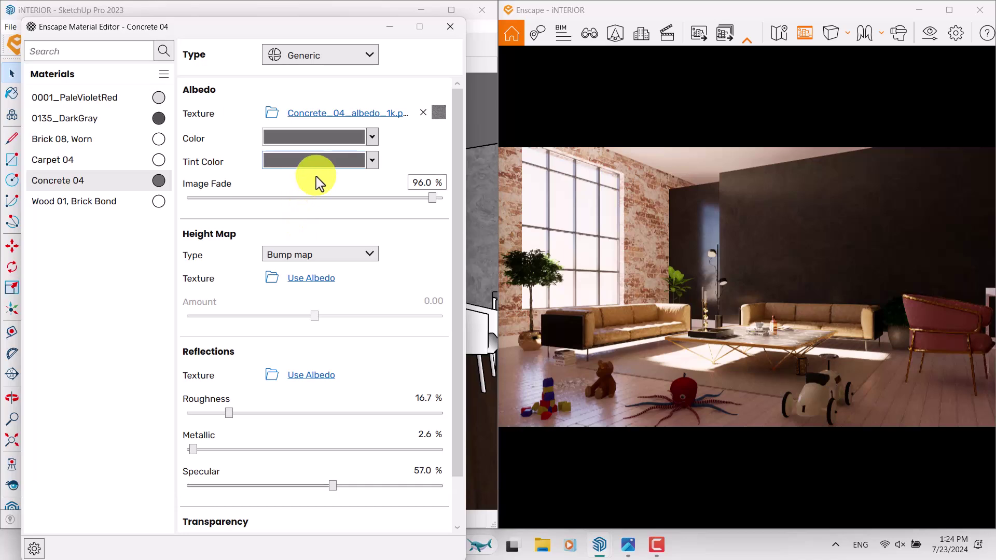
{"action": "left_click", "coordinate": [332, 167]}
{"action": "left_click", "coordinate": [289, 222]}
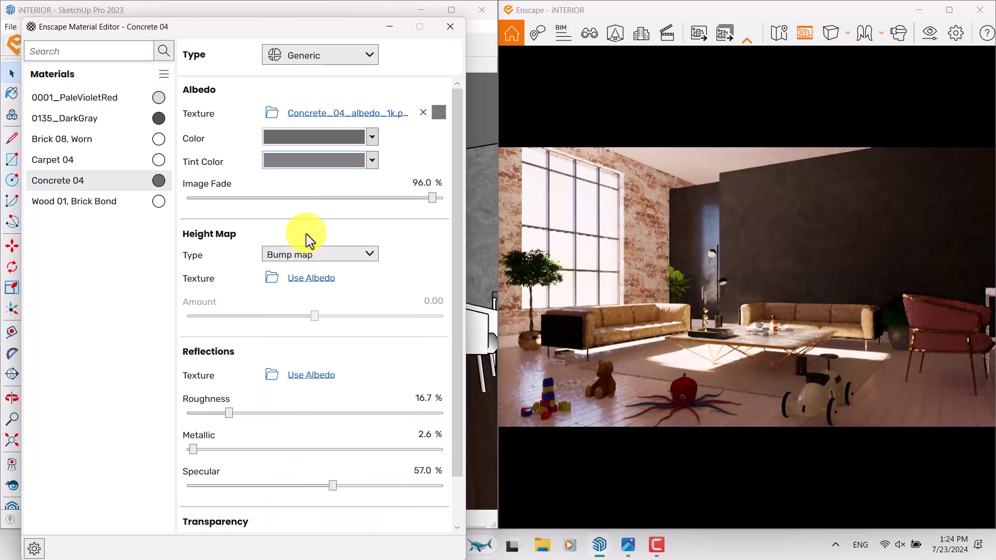
{"action": "left_click", "coordinate": [372, 136]}
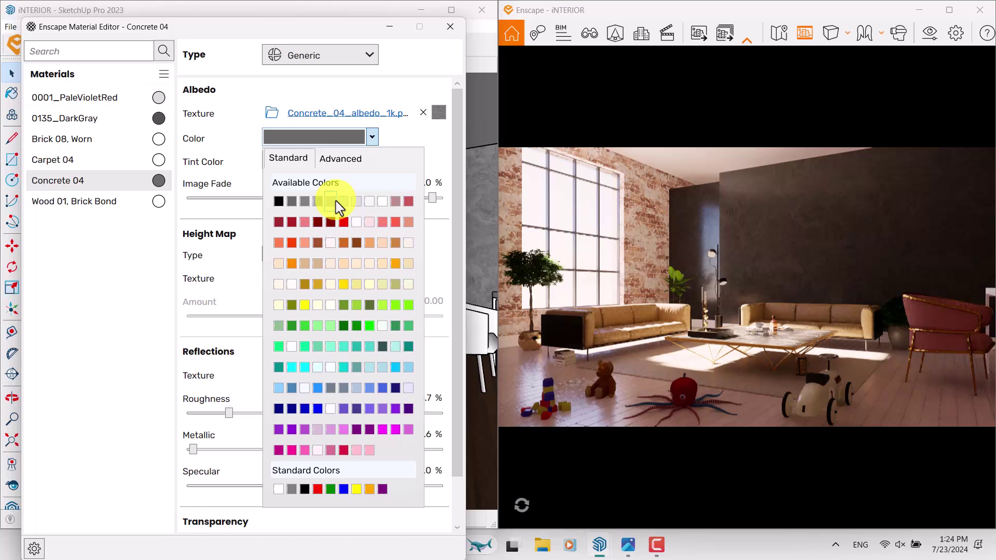
{"action": "left_click", "coordinate": [335, 201]}
{"action": "left_click", "coordinate": [371, 137]}
{"action": "left_click", "coordinate": [379, 200]}
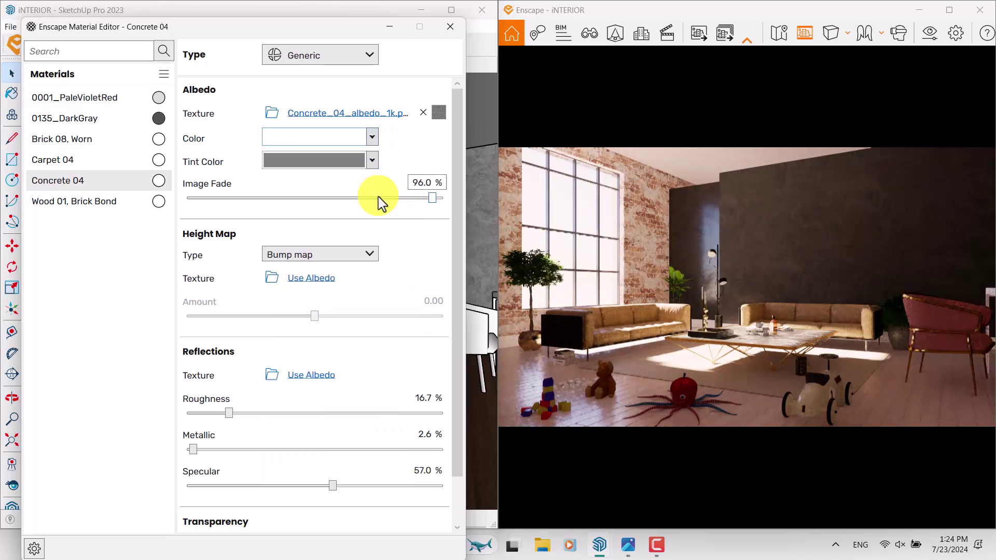
{"action": "left_click", "coordinate": [372, 137]}
{"action": "left_click", "coordinate": [311, 200]}
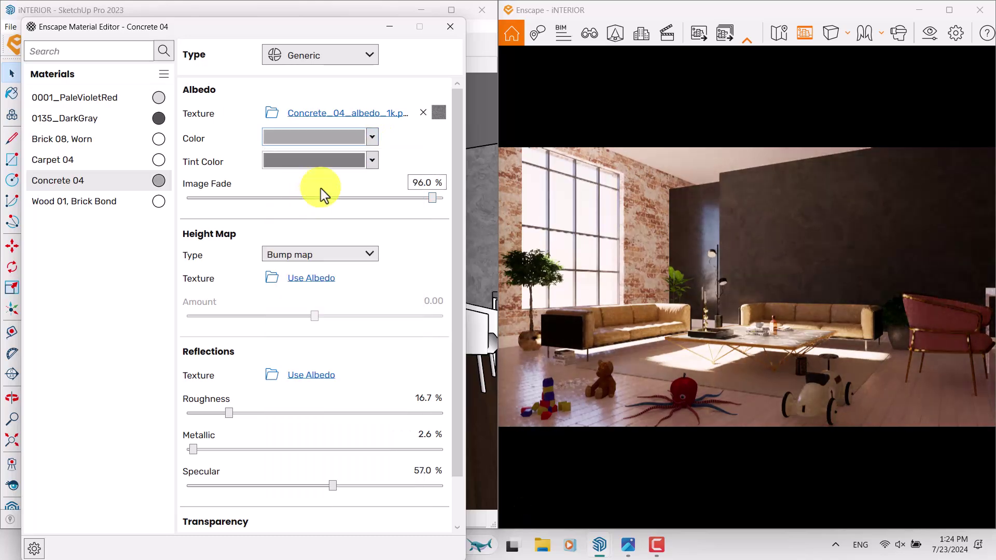
{"action": "left_click", "coordinate": [372, 160]}
{"action": "left_click", "coordinate": [338, 222]}
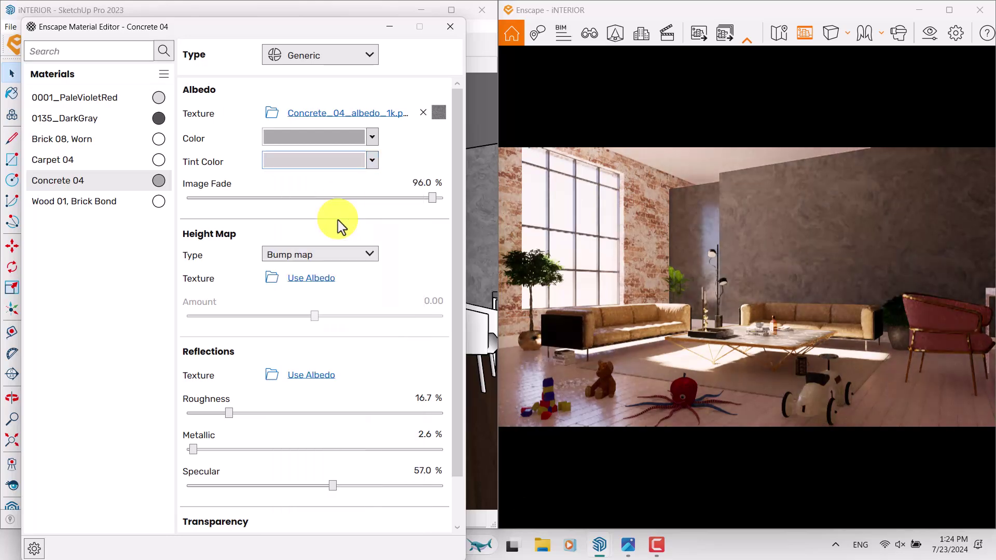
{"action": "left_click", "coordinate": [350, 166]}
{"action": "left_click", "coordinate": [325, 221]}
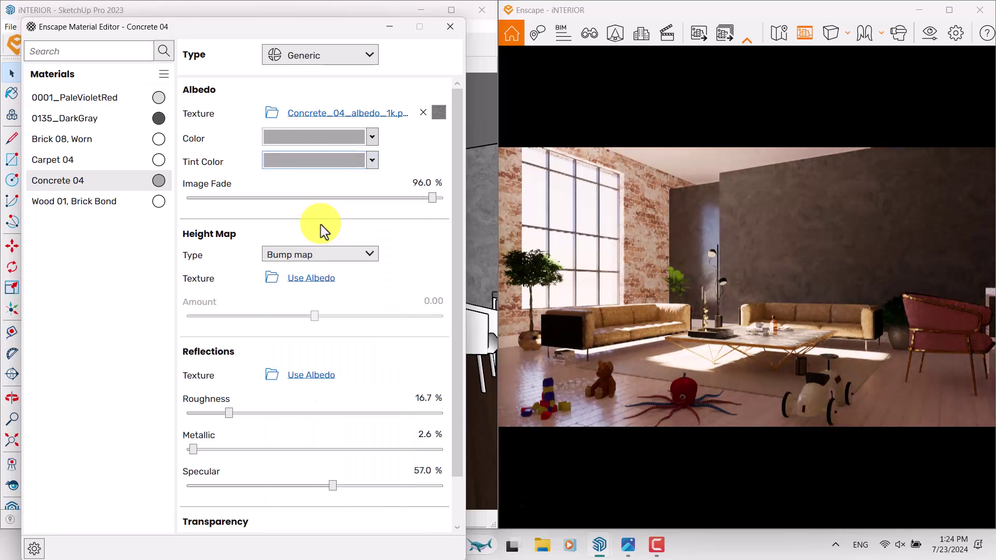
- Set the concrete texture to 4 m, rotation 40°, metallic 0, roughness 29.6
{"action": "left_click", "coordinate": [437, 114]}
{"action": "type", "text": "40"}
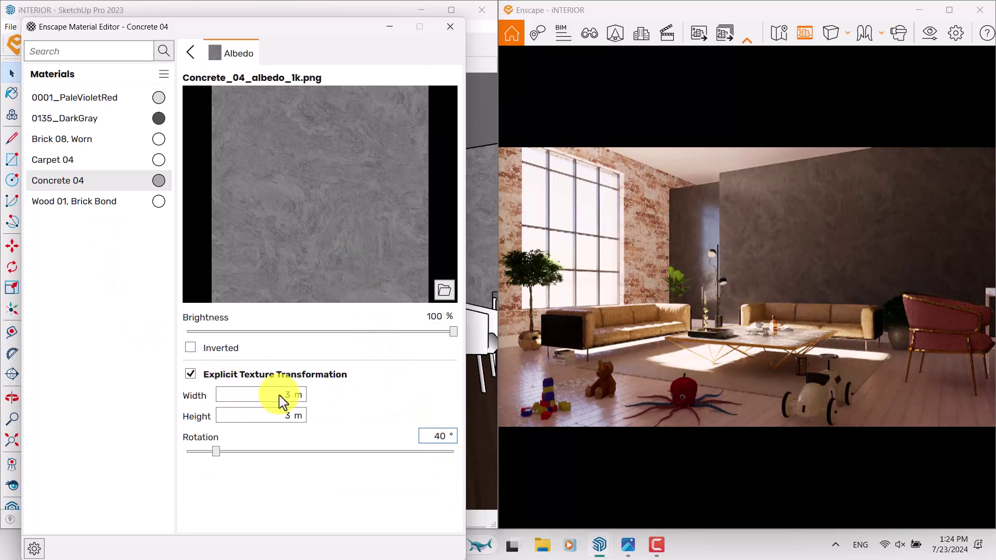
{"action": "type", "text": "4"}
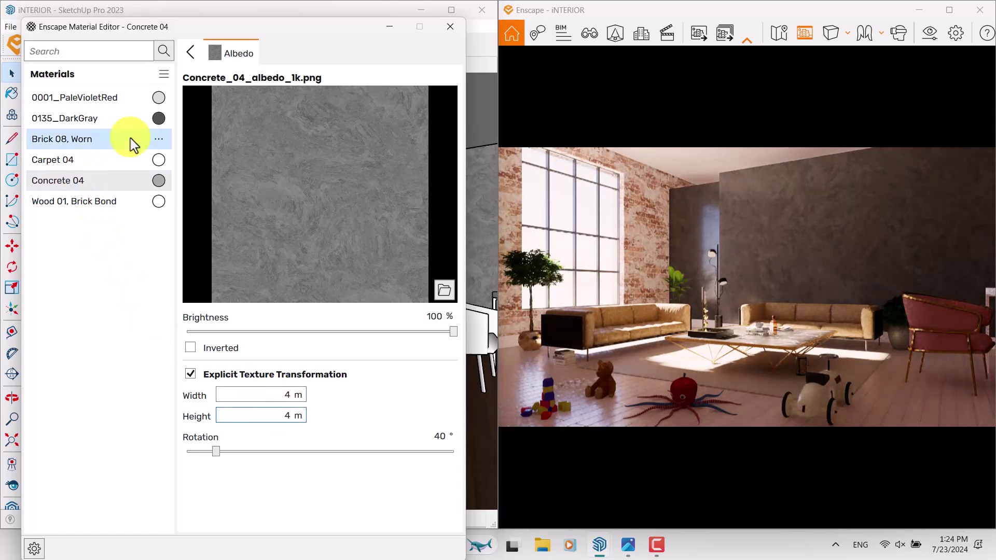
{"action": "left_click", "coordinate": [200, 52]}
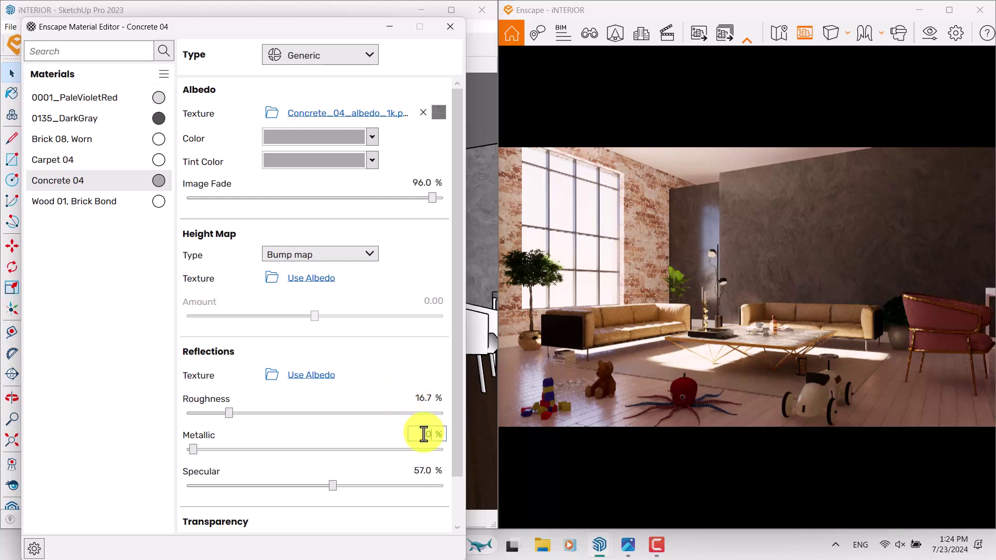
{"action": "left_click", "coordinate": [422, 398]}
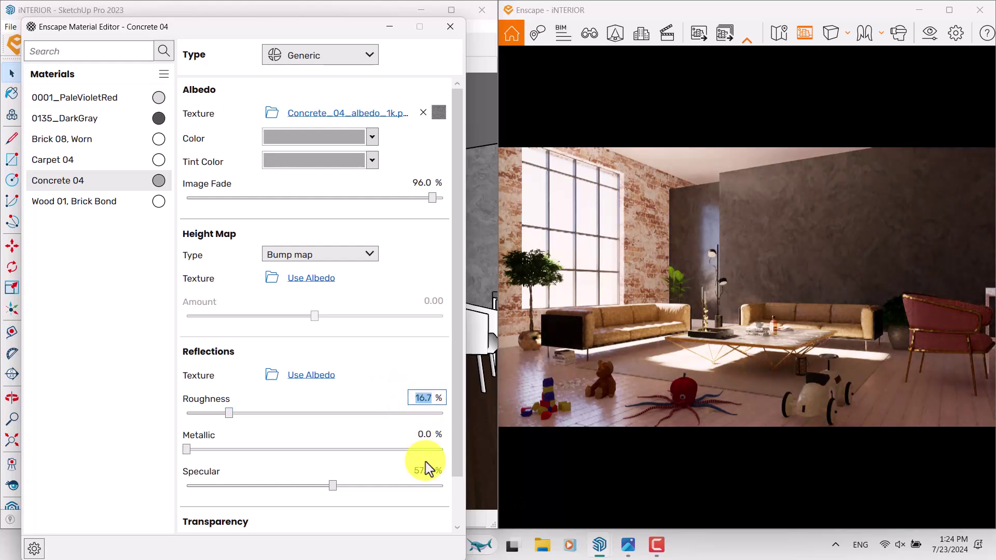
{"action": "type", "text": "29.6"}
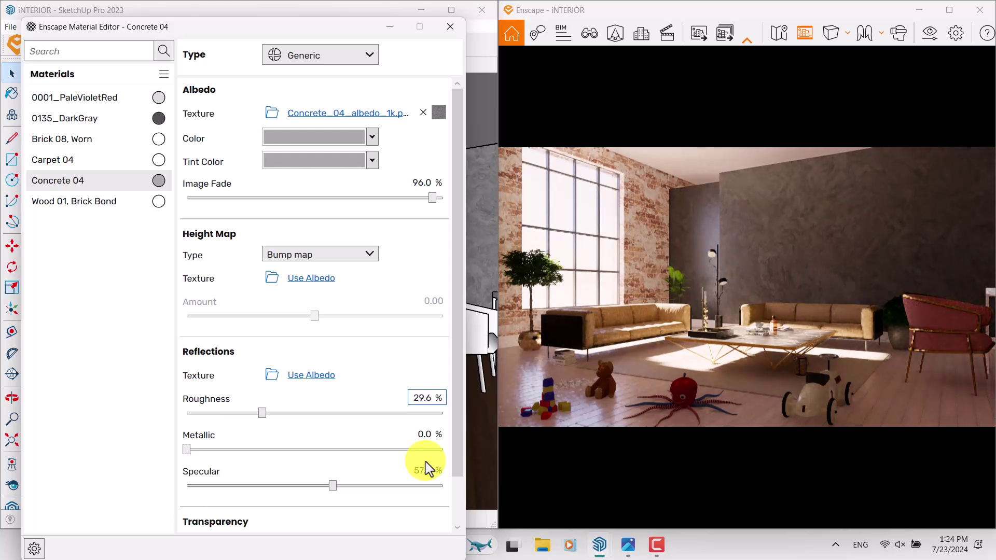
{"action": "left_click", "coordinate": [450, 27]}
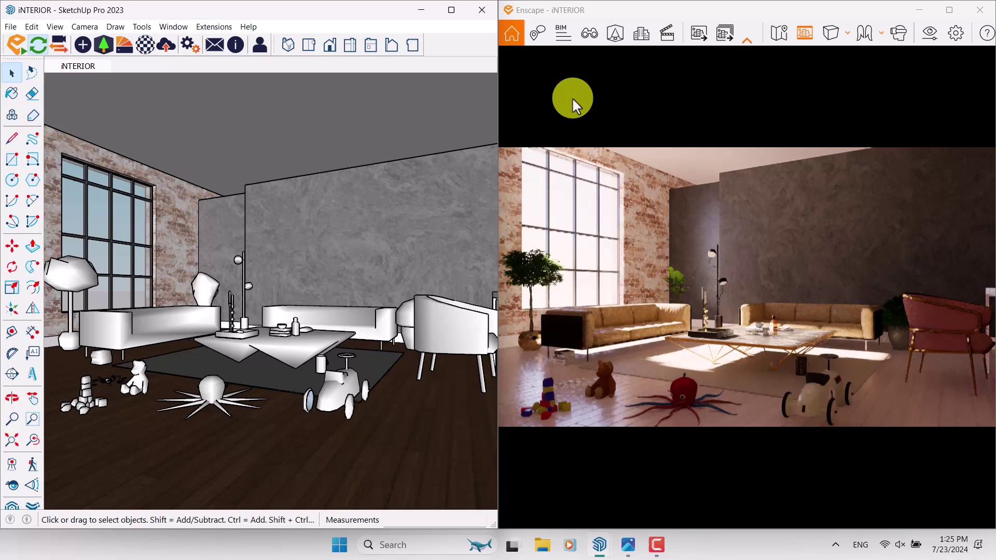
- Maximize the Enscape render and show the Image settings in Visual Settings
{"action": "left_click", "coordinate": [949, 10]}
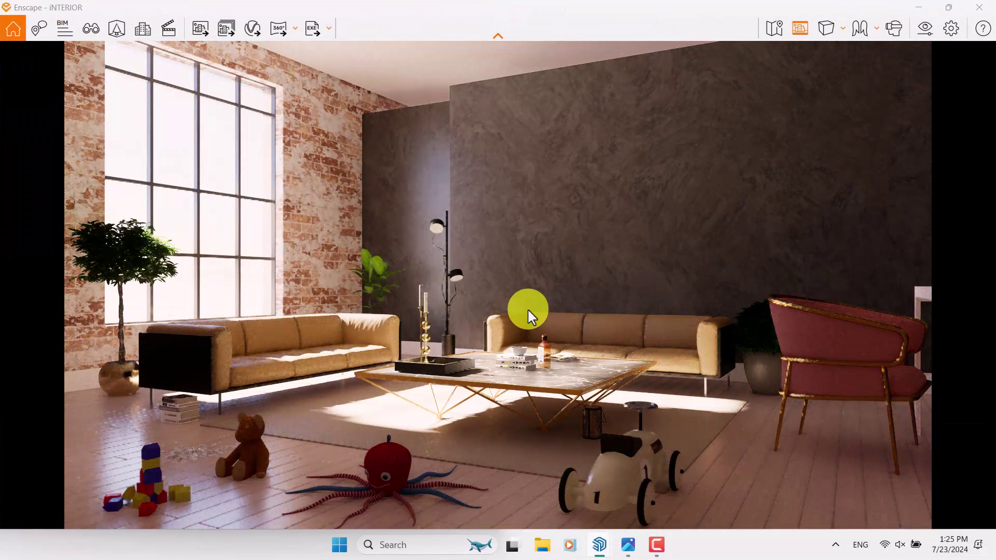
{"action": "key", "text": "v"}
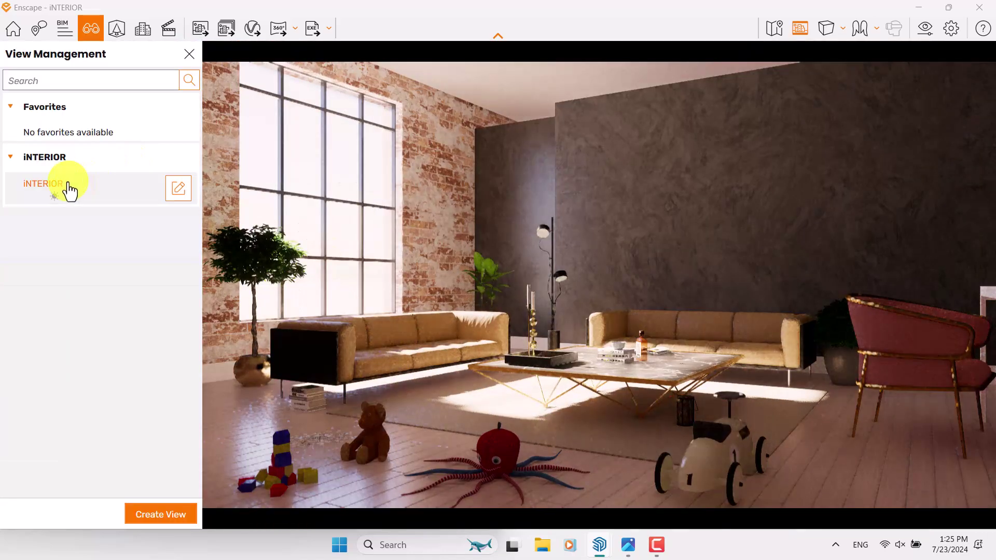
{"action": "key", "text": "v"}
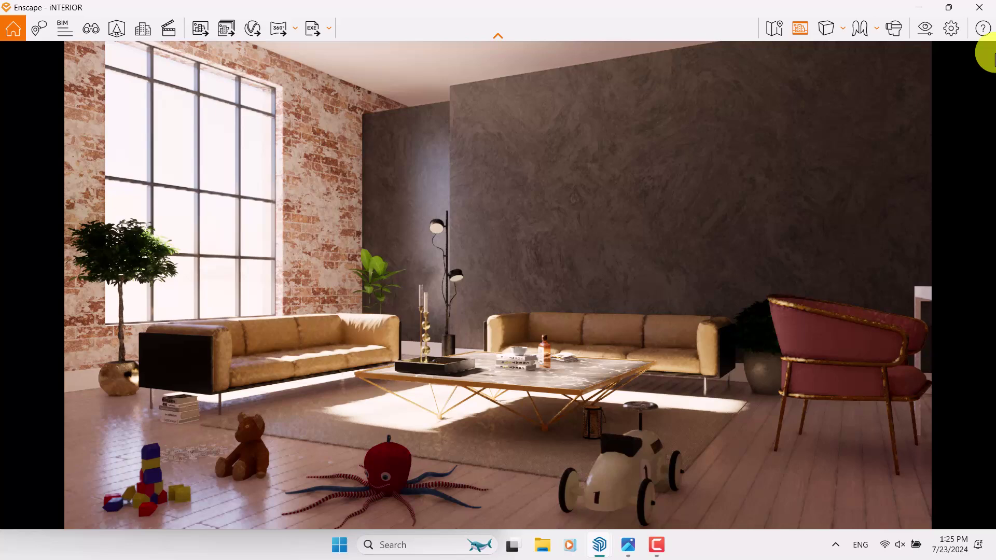
{"action": "left_click", "coordinate": [926, 29]}
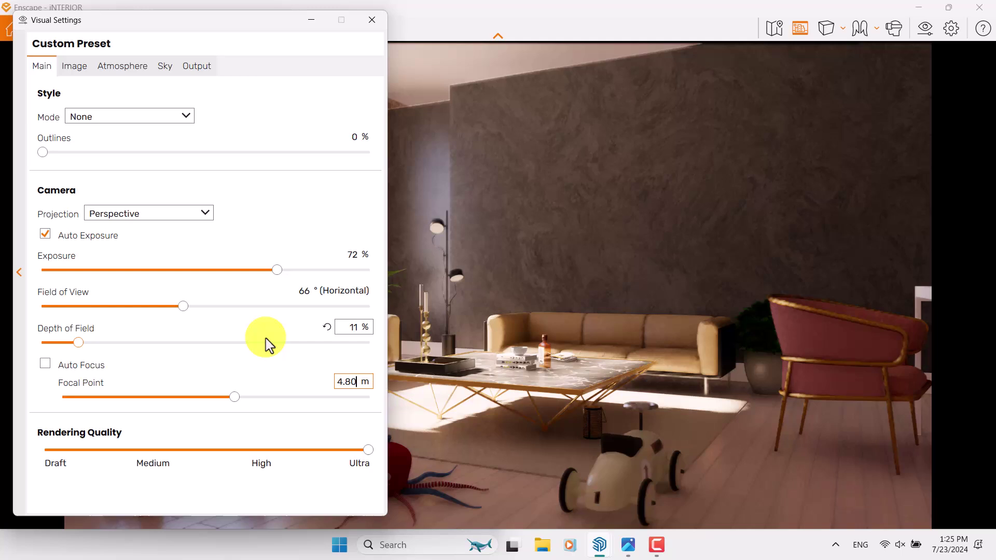
{"action": "left_click", "coordinate": [71, 74]}
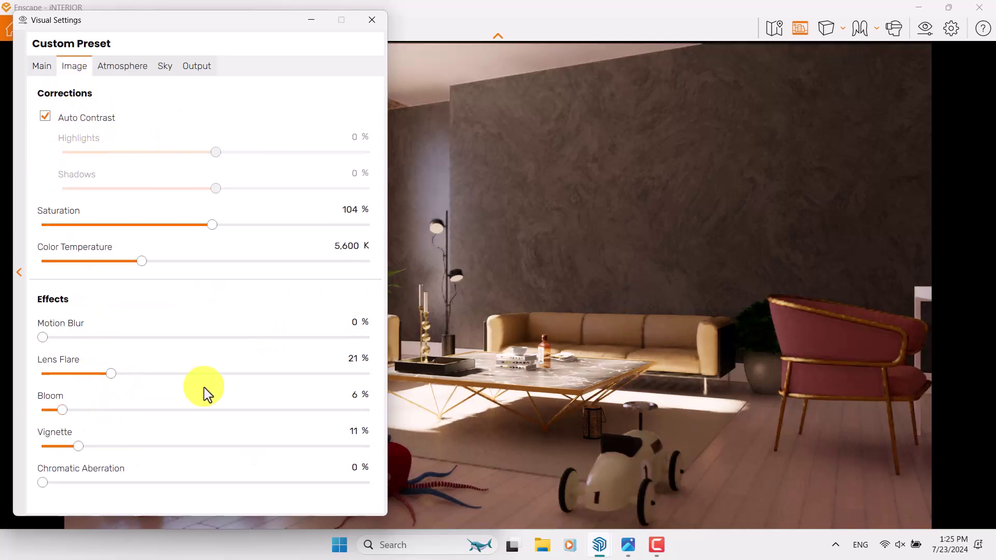
- Set Lens Flare to 4% and Bloom to 16%
{"action": "left_click", "coordinate": [355, 359]}
{"action": "type", "text": "4"}
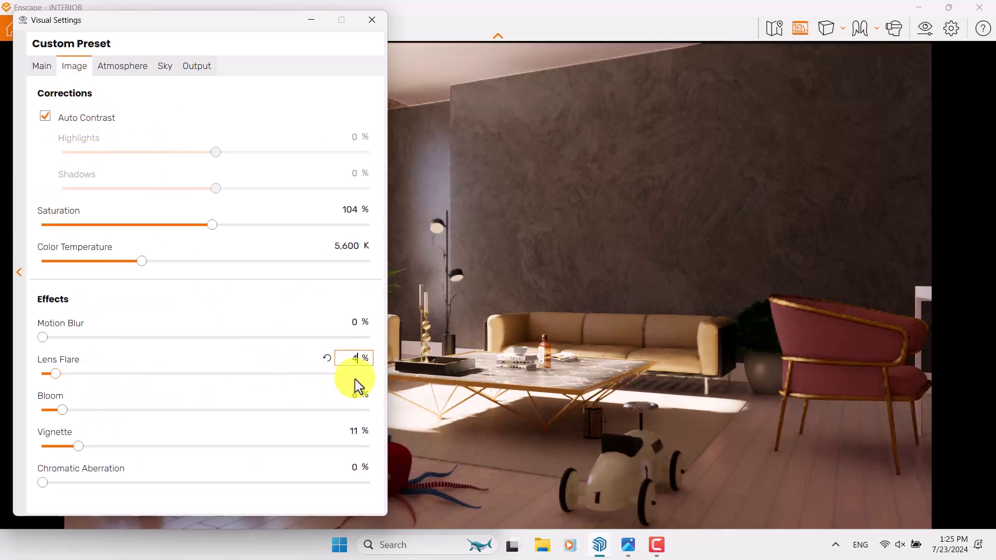
{"action": "key", "text": "Return"}
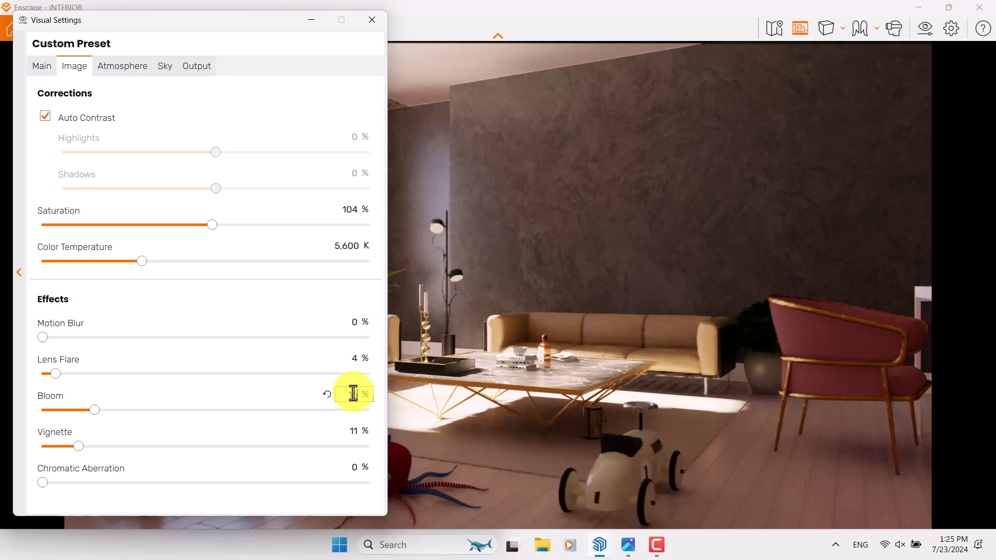
{"action": "left_click", "coordinate": [353, 393]}
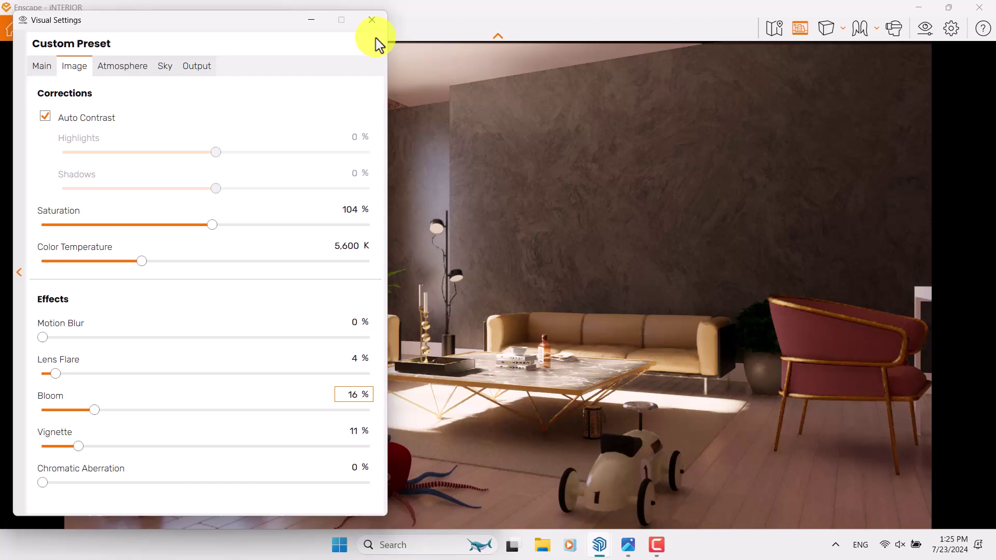
{"action": "left_click", "coordinate": [372, 20]}
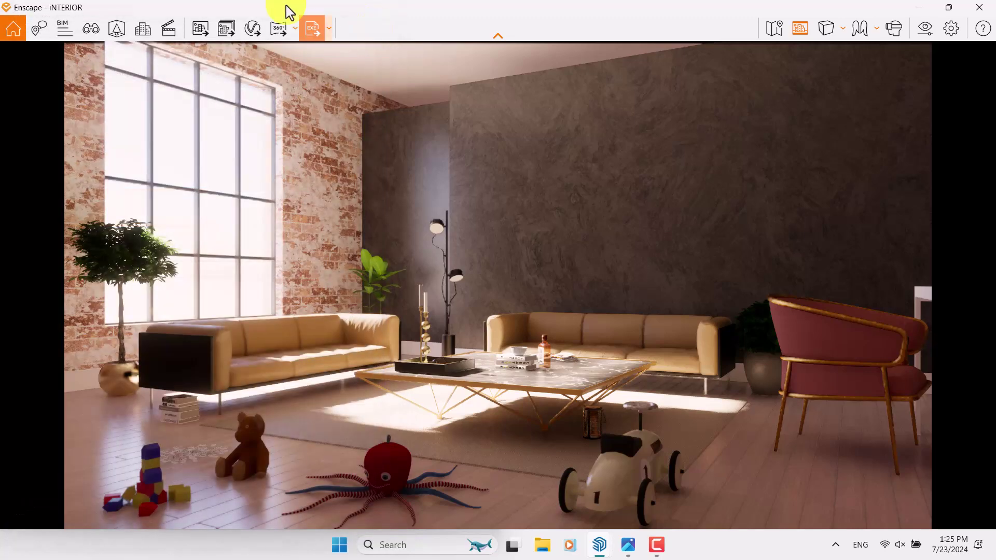
- Export the living room render as a PNG screenshot to the Desktop
{"action": "left_click", "coordinate": [201, 30]}
{"action": "left_click", "coordinate": [116, 52]}
{"action": "left_click", "coordinate": [376, 303]}
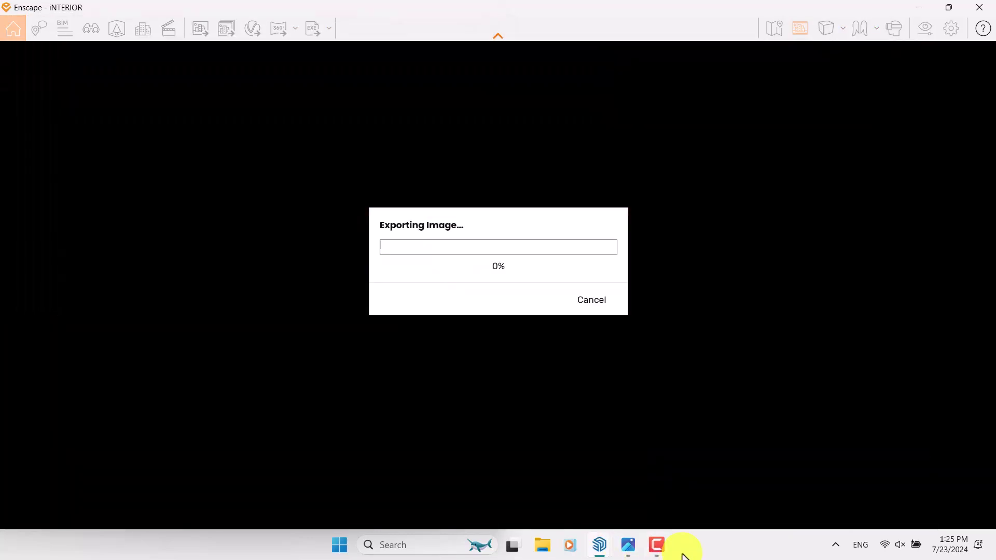